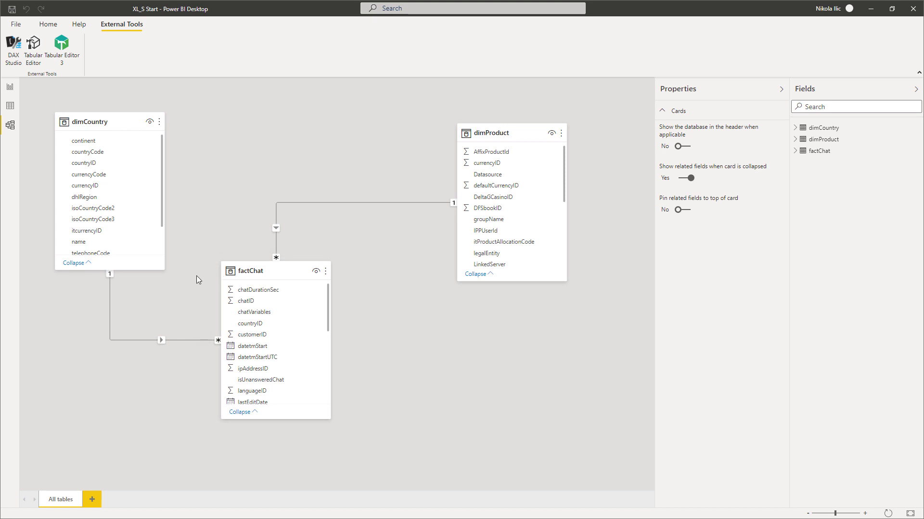
- Review the factChat table's data, the report page and the model's relationship diagram
left_click(10, 106)
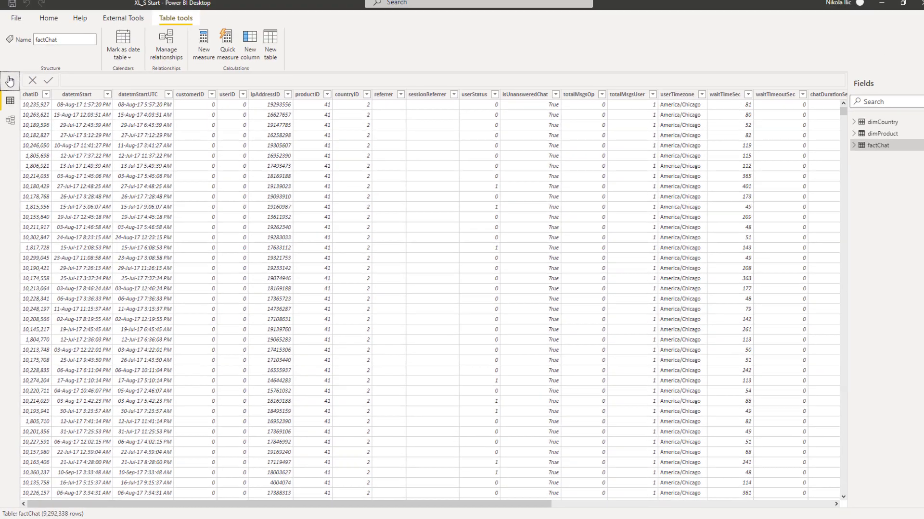
left_click(10, 87)
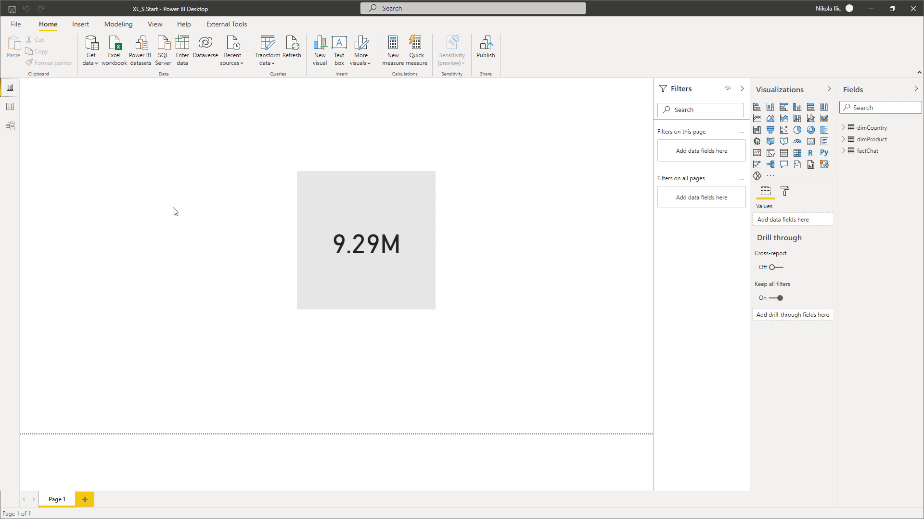
left_click(10, 125)
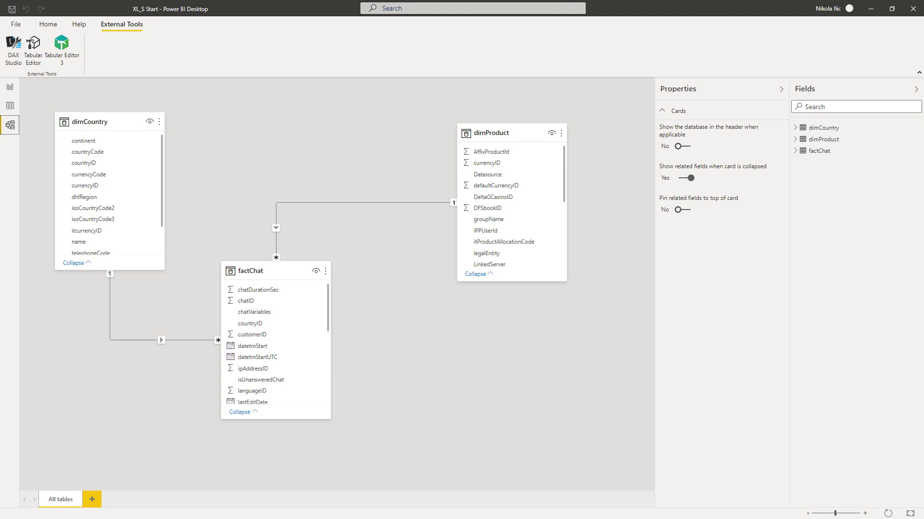
- Open the model in DAX Studio, enlarge the output pane and load the VertiPaq Analyzer metrics
left_click(13, 48)
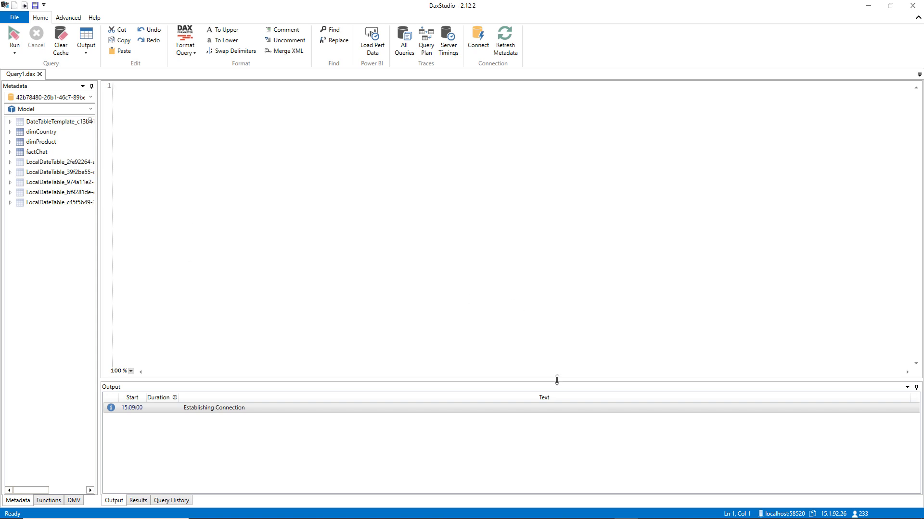
left_click_drag(556, 380, 563, 272)
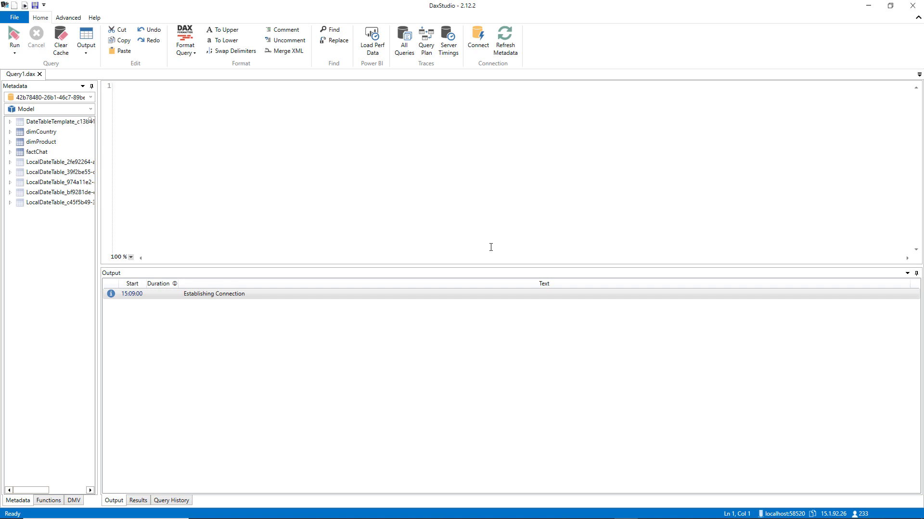
left_click(69, 18)
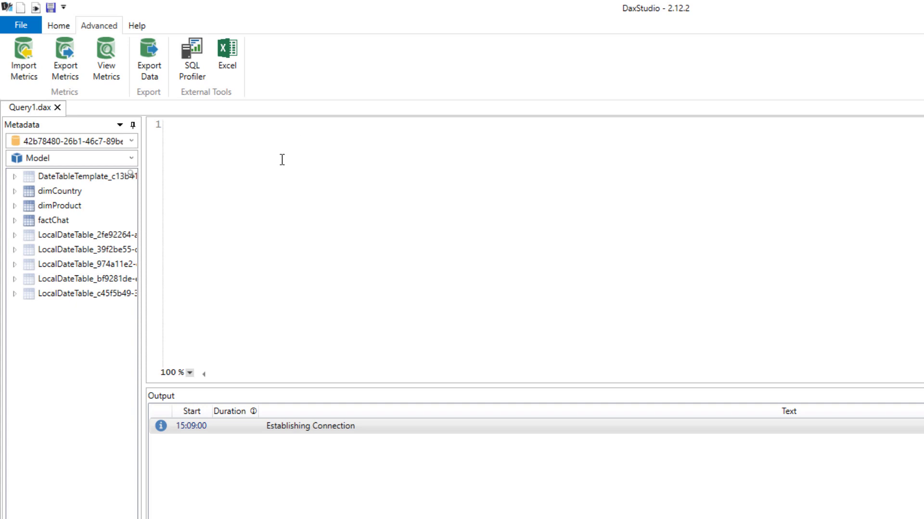
left_click(106, 53)
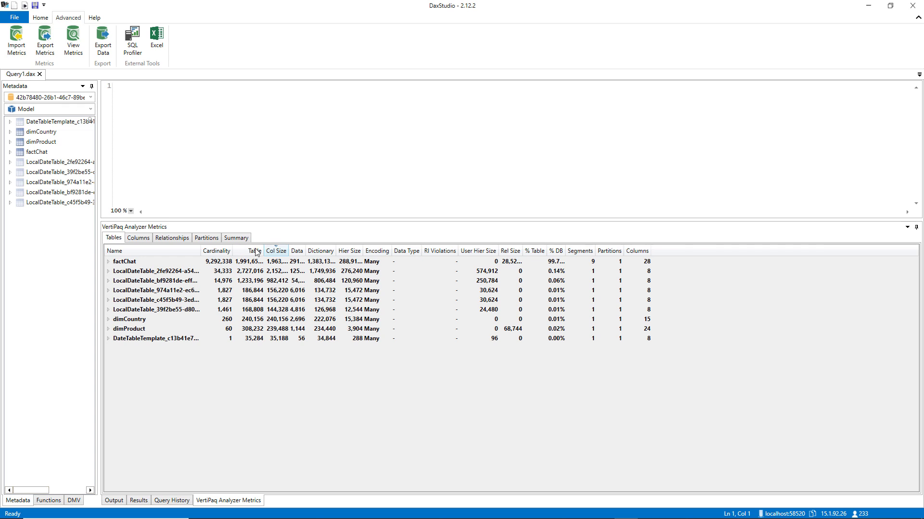
- Widen the Table, Col Size, Data, Dictionary and Hier Size columns of the metrics table to show full values
left_click_drag(293, 250, 331, 250)
left_click_drag(241, 250, 293, 250)
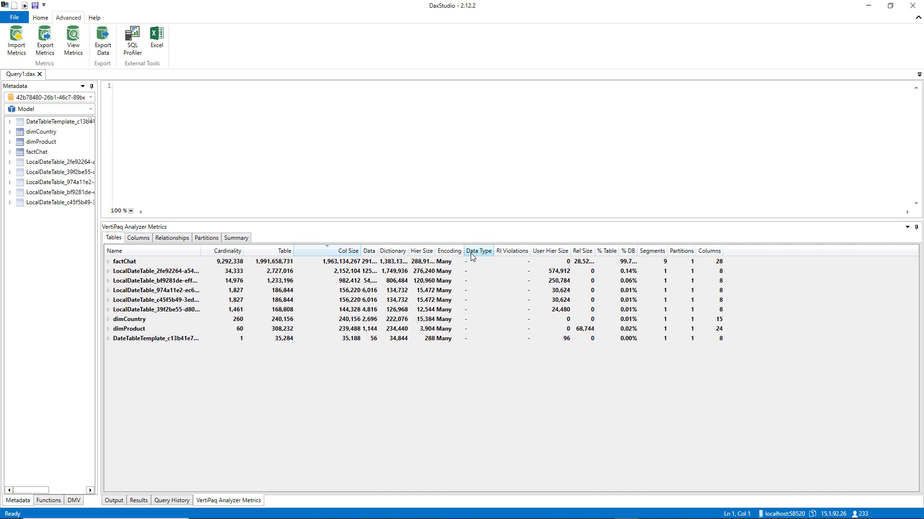
left_click_drag(376, 247, 453, 252)
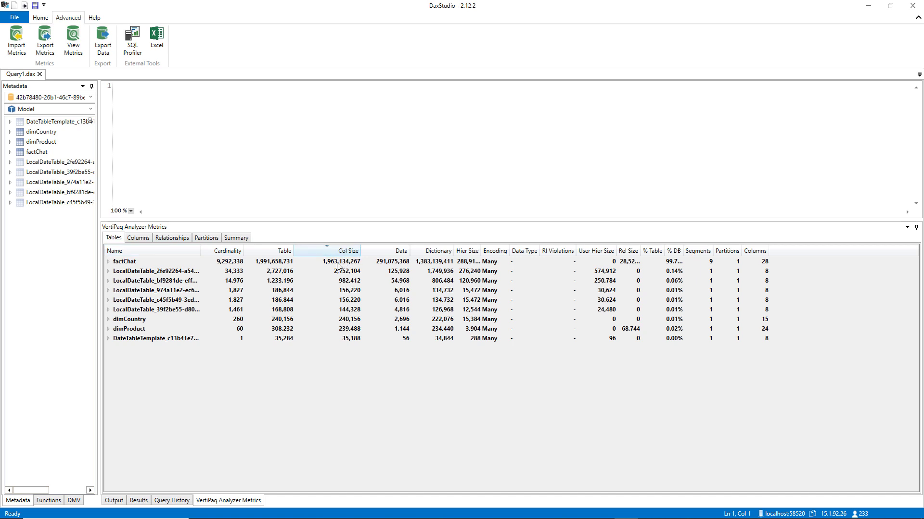
double_click(481, 251)
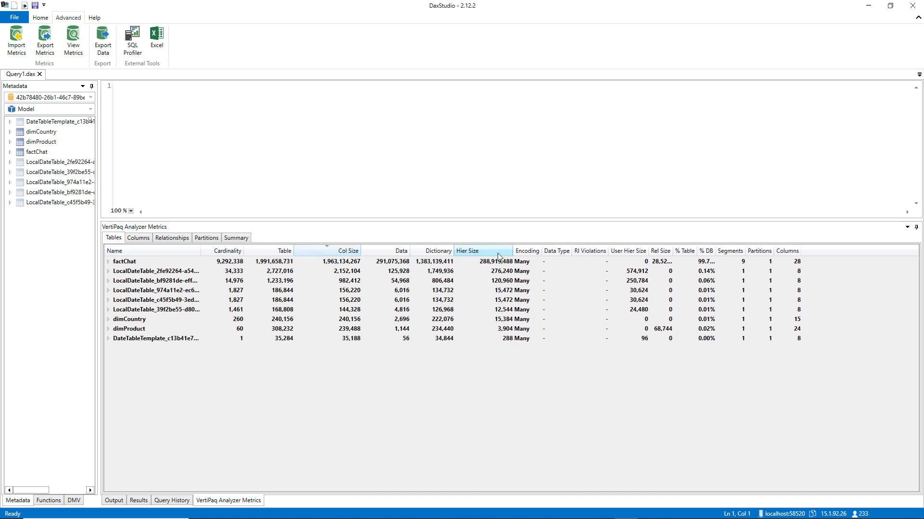
- Check the model's metrics summary, and expand factChat in an enlarged metrics pane to examine its column sizes
left_click(237, 239)
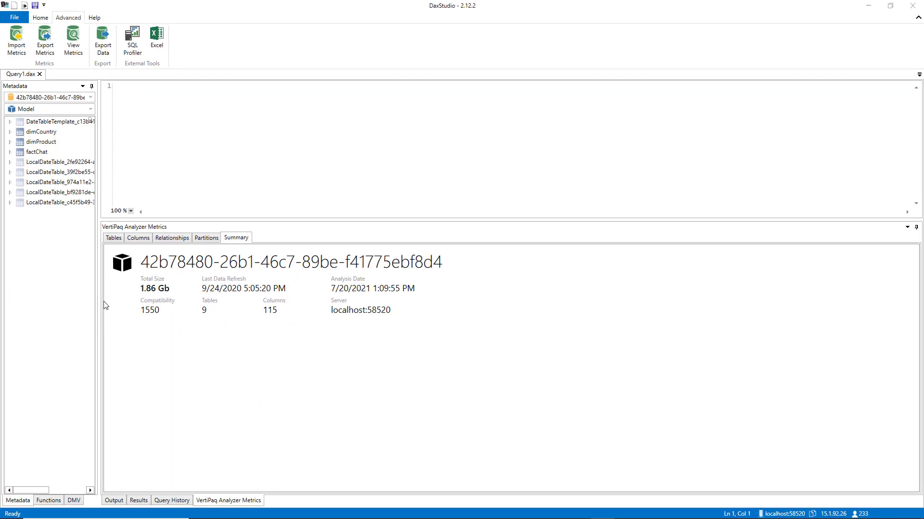
left_click(116, 238)
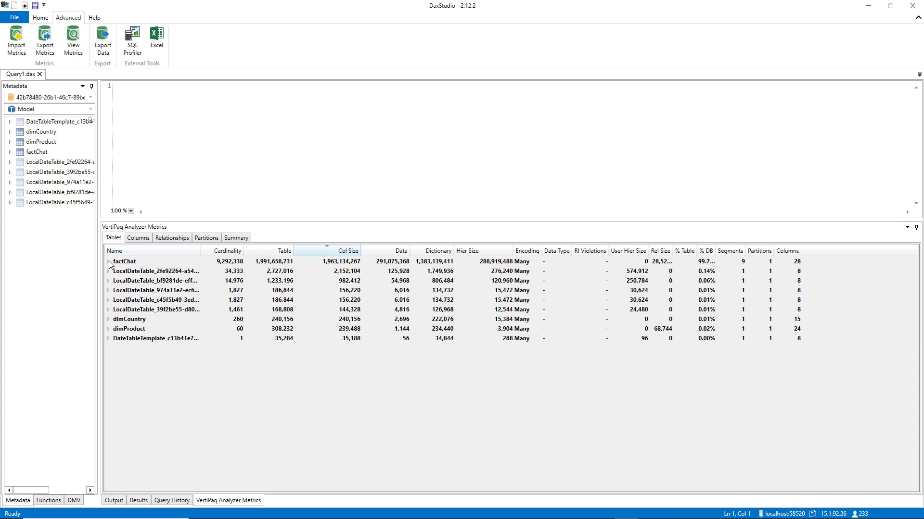
left_click(108, 262)
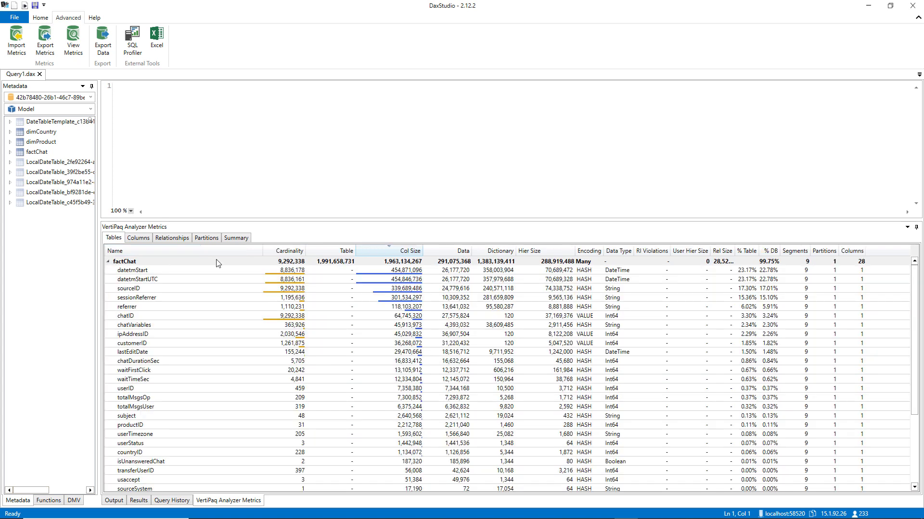
left_click_drag(468, 219, 467, 131)
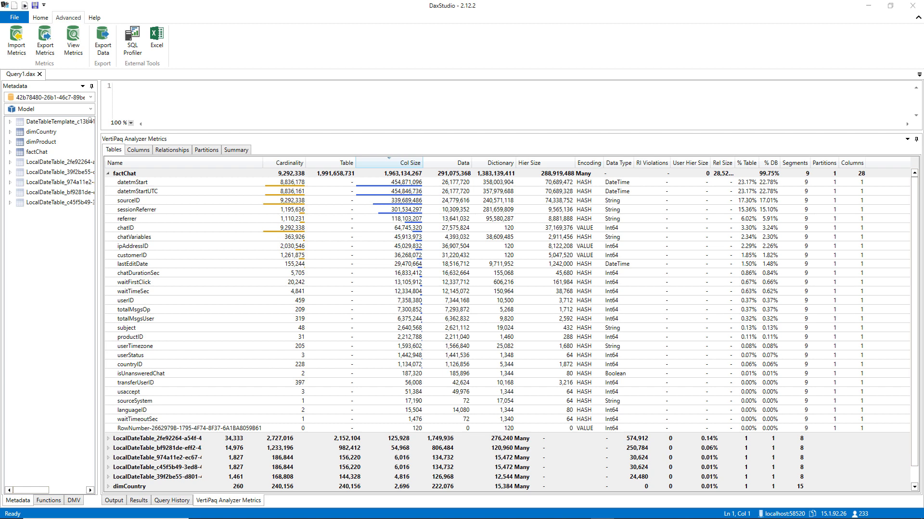
- Switch back to Power BI Desktop, remove the sourceID column from the factChat query and apply the change to the model
key("alt+Tab")
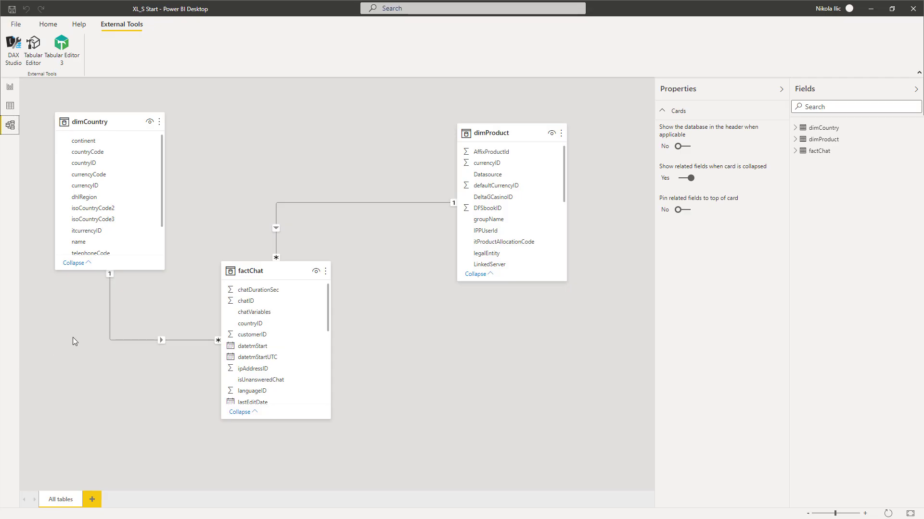
left_click(10, 87)
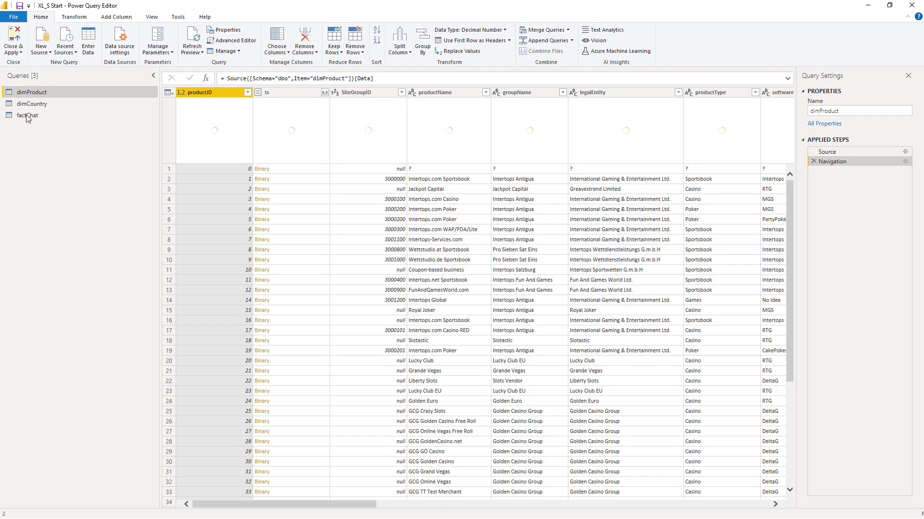
left_click(27, 116)
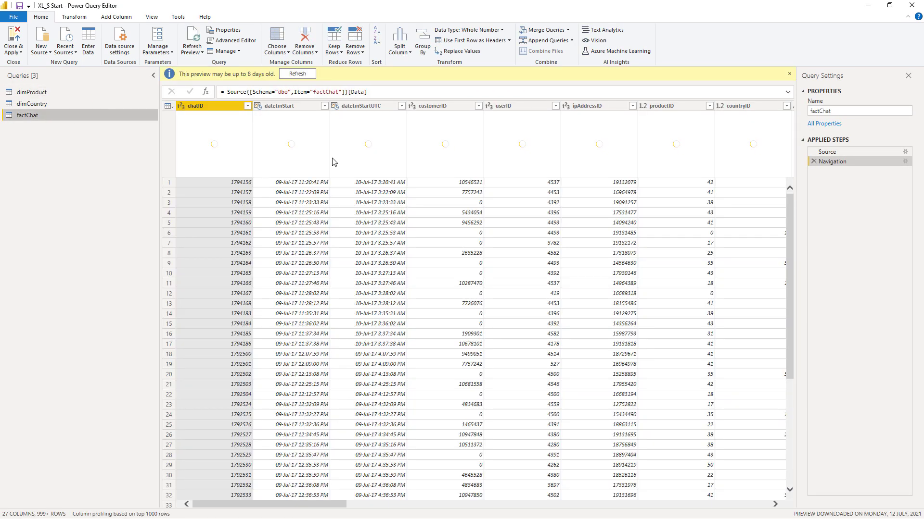
left_click_drag(283, 505, 597, 505)
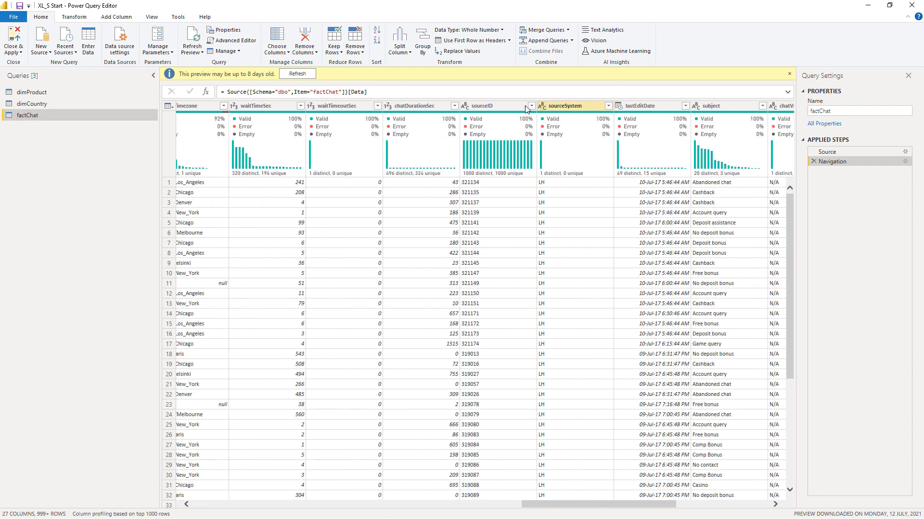
left_click(494, 107)
right_click(494, 104)
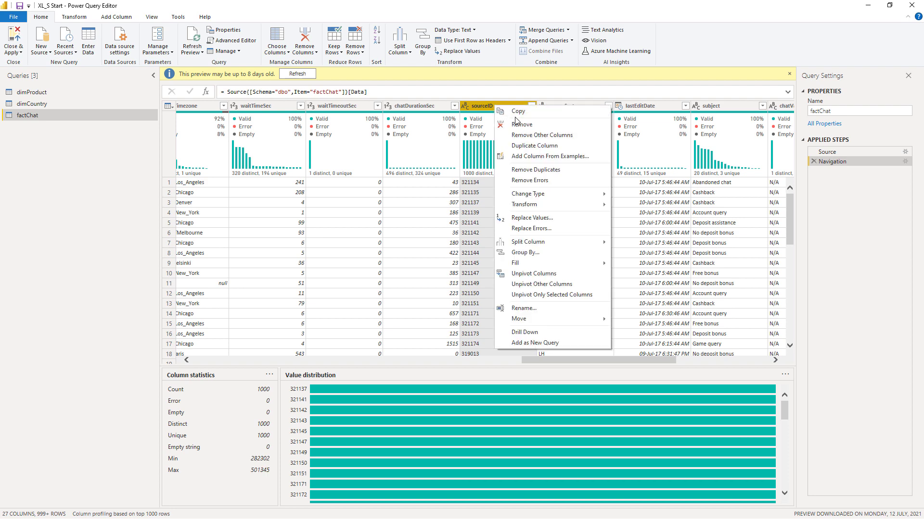
left_click(522, 124)
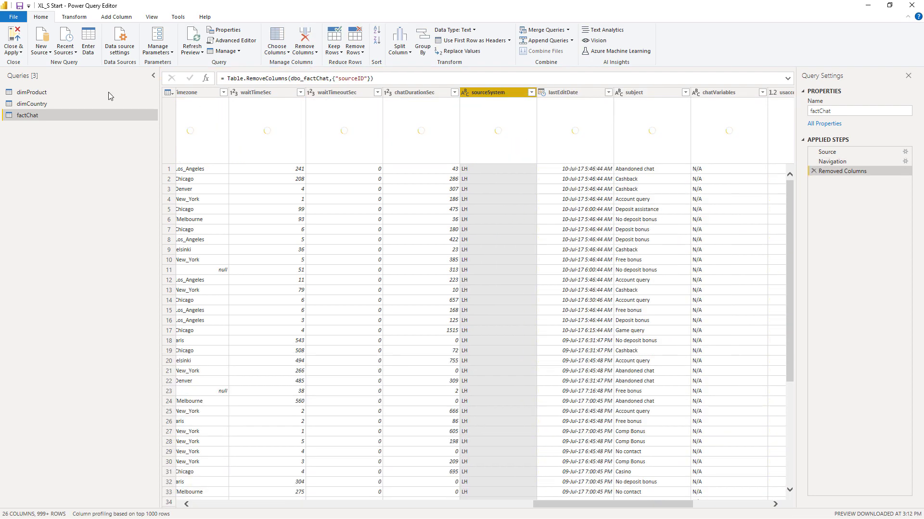
left_click(12, 37)
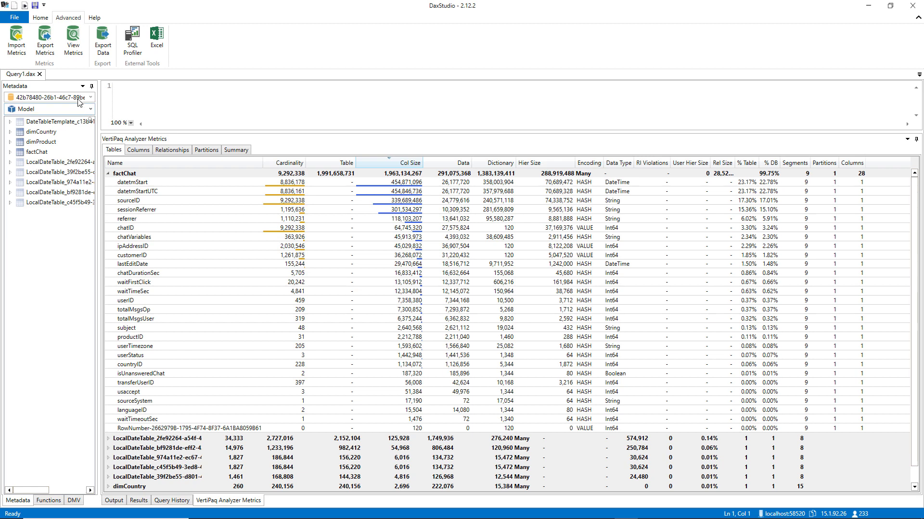
- In DAX Studio, reload the VertiPaq metrics and examine the model's summary and factChat's column sizes
left_click(73, 36)
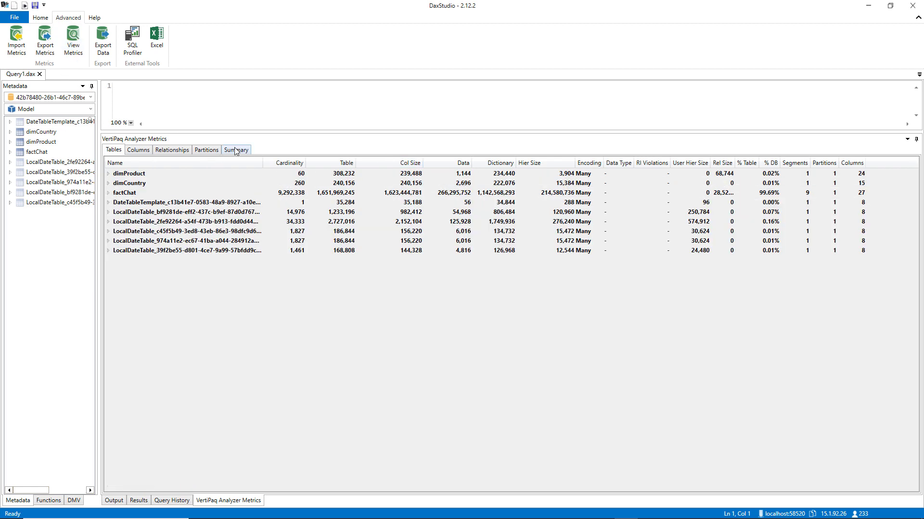
left_click(236, 150)
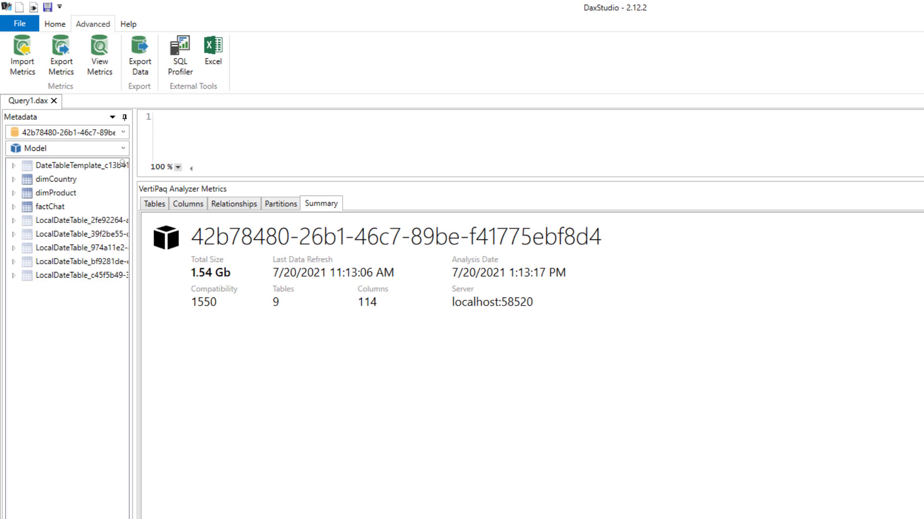
left_click(154, 204)
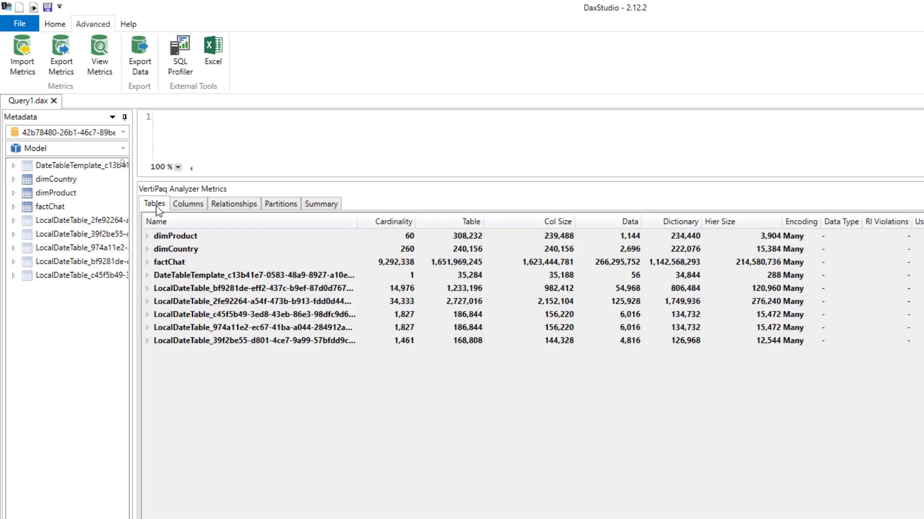
left_click(147, 262)
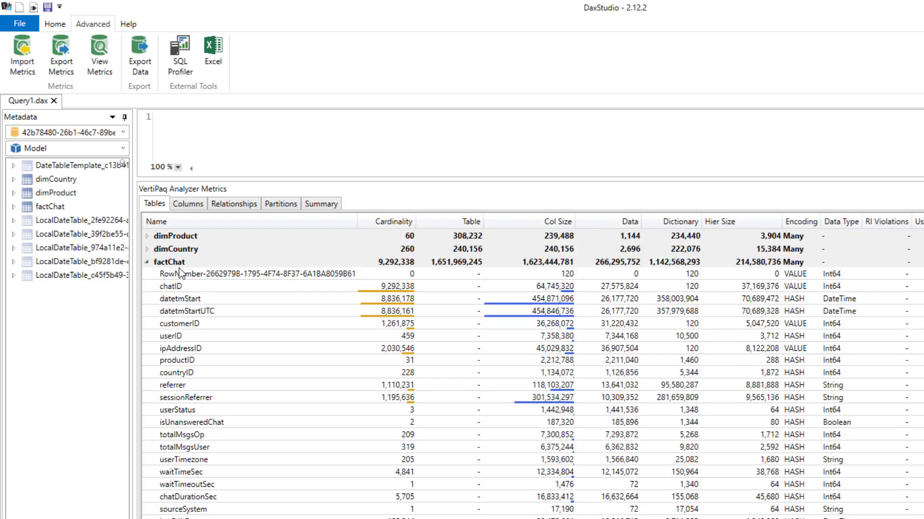
scroll(201, 311, "down", 1)
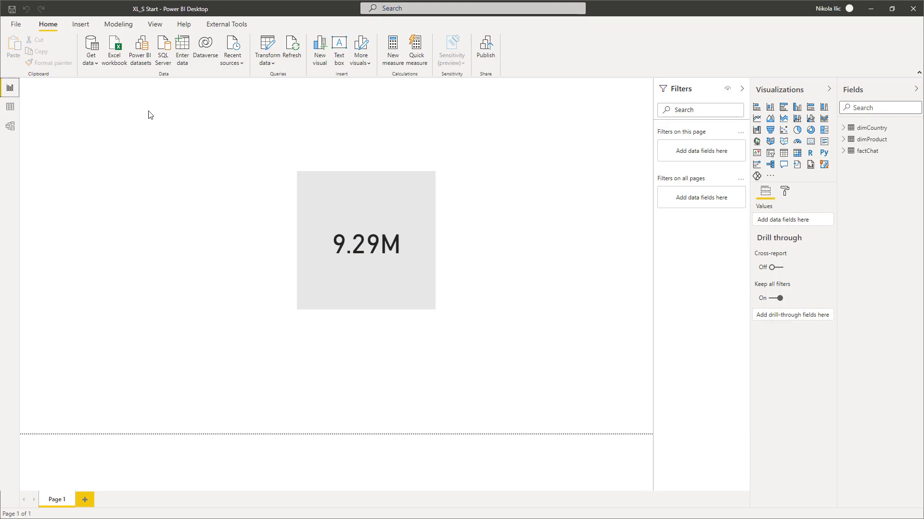
- Open the factChat query in Power Query Editor from Power BI Desktop
left_click(258, 46)
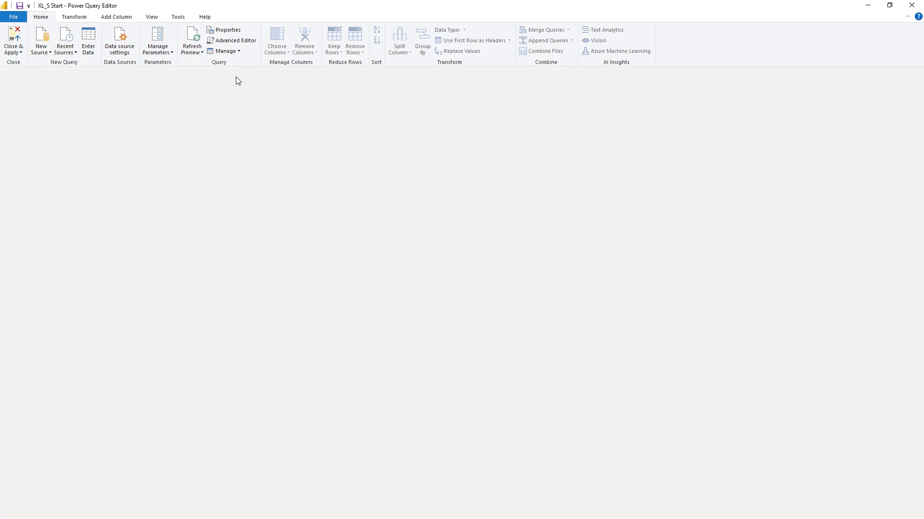
left_click(32, 116)
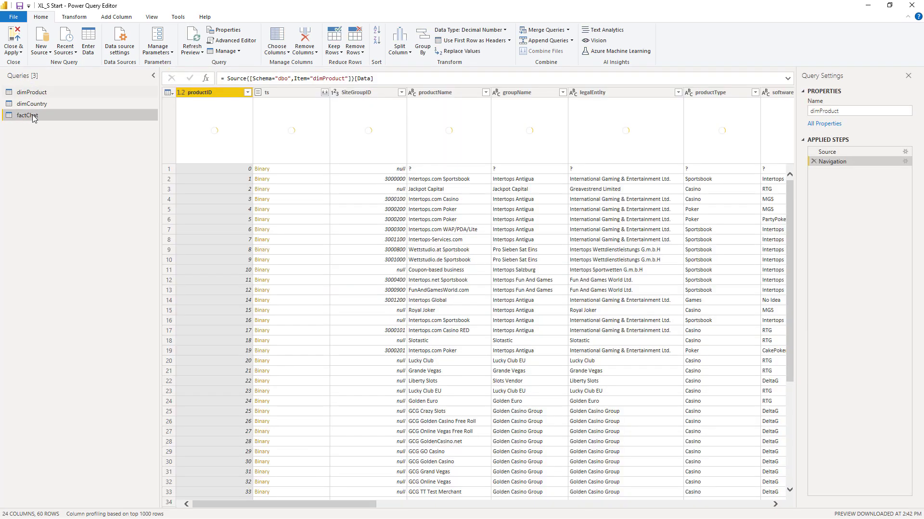
mouse_move(33, 116)
left_mouse_down()
mouse_move(896, 175)
mouse_move(211, 174)
mouse_move(598, 163)
mouse_move(243, 160)
mouse_move(48, 144)
mouse_move(39, 116)
left_mouse_up()
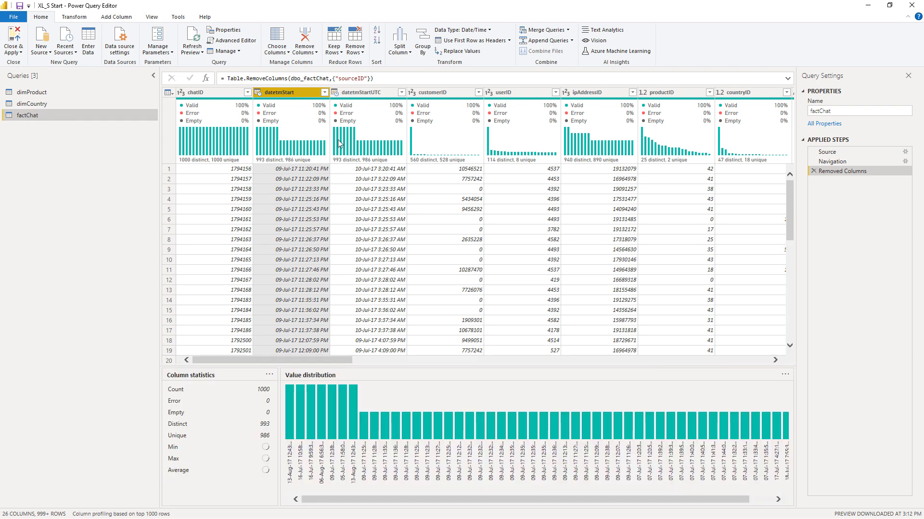
- Remove the datetmStart, referrer, sessionReferrer, lastEditDate and chatVariables columns from factChat and apply the change to the model
left_click_drag(342, 362, 449, 364)
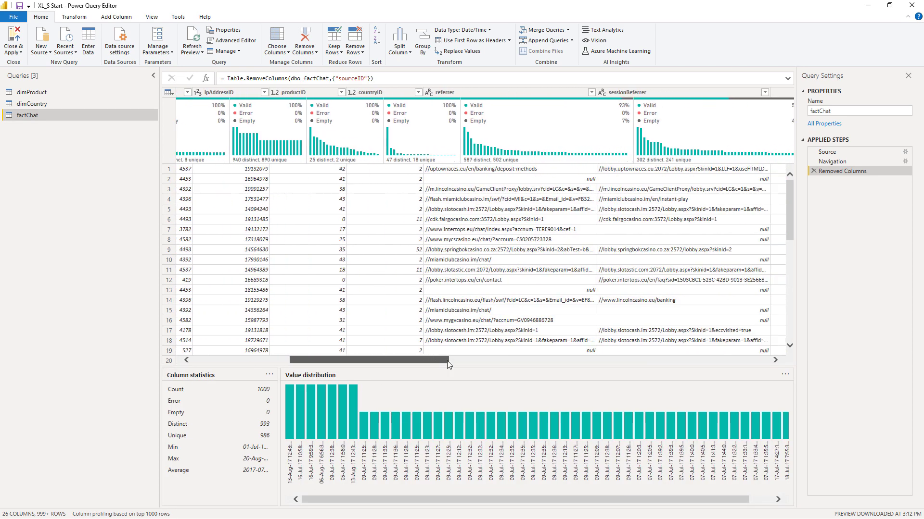
left_click(461, 92)
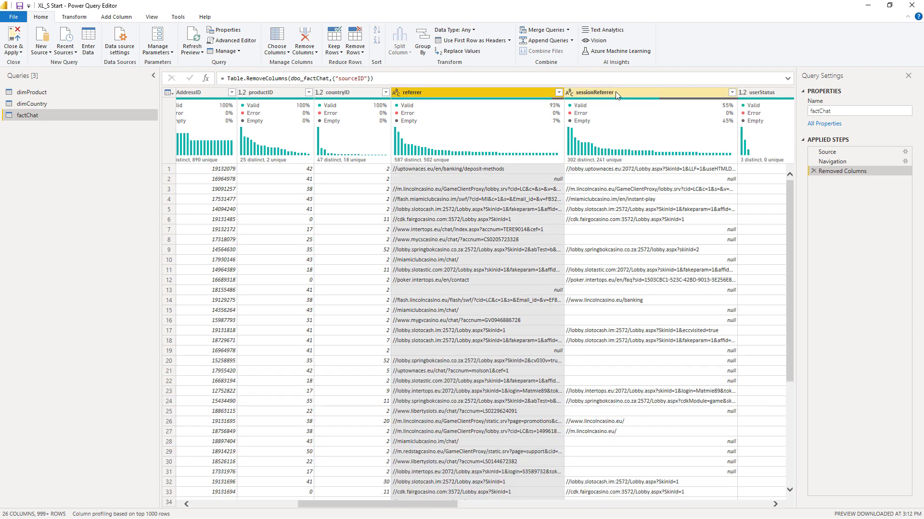
left_click(615, 91, "ctrl")
left_click_drag(427, 507, 591, 94)
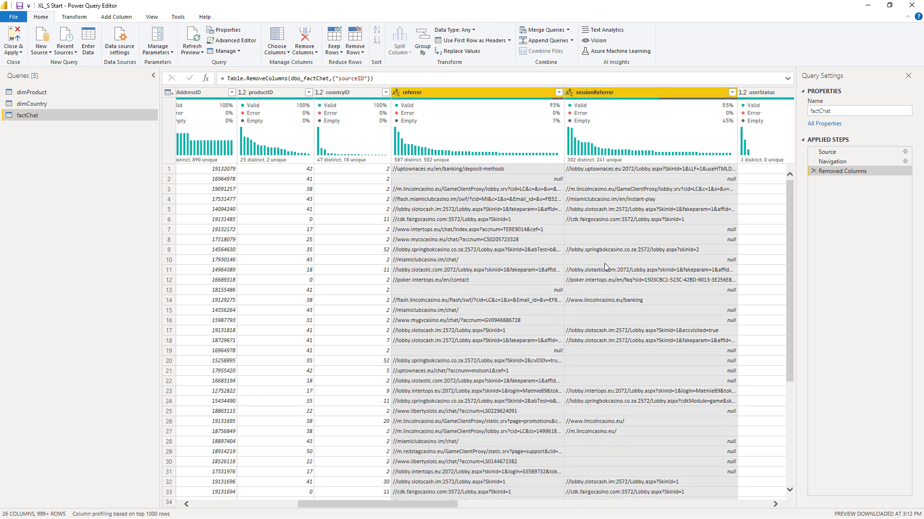
left_click_drag(445, 511, 647, 511)
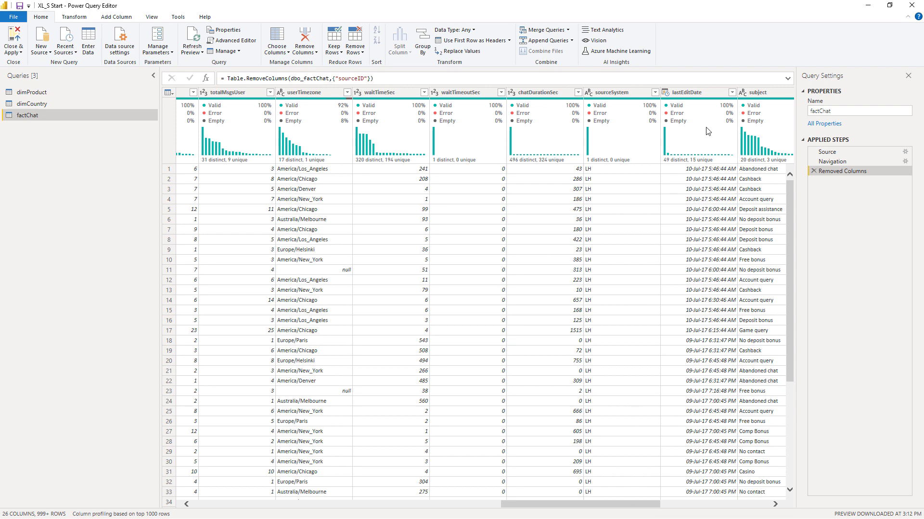
left_click(681, 139)
left_click_drag(680, 135, 697, 97)
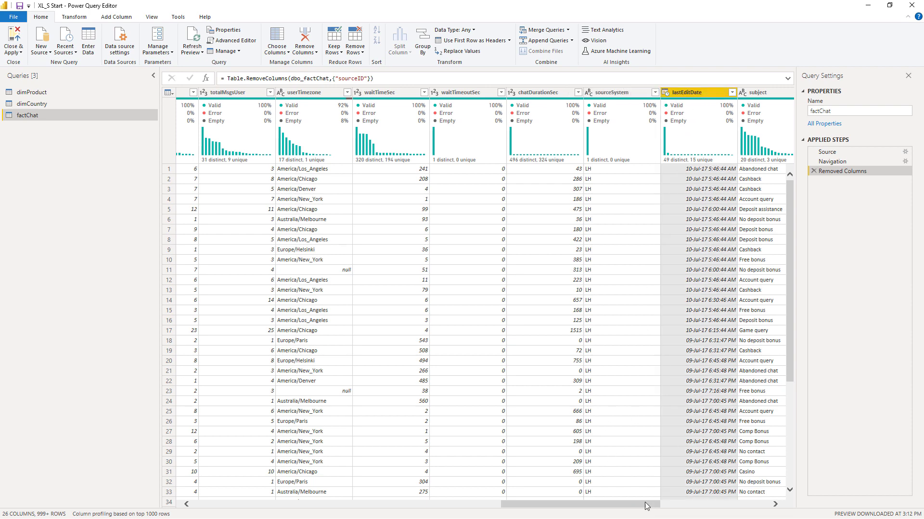
left_click_drag(646, 506, 756, 505)
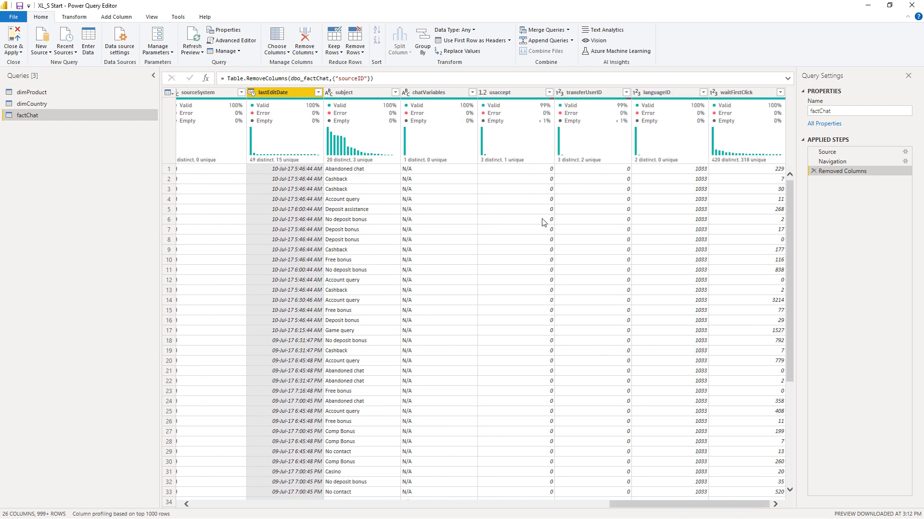
left_click(451, 95, "ctrl")
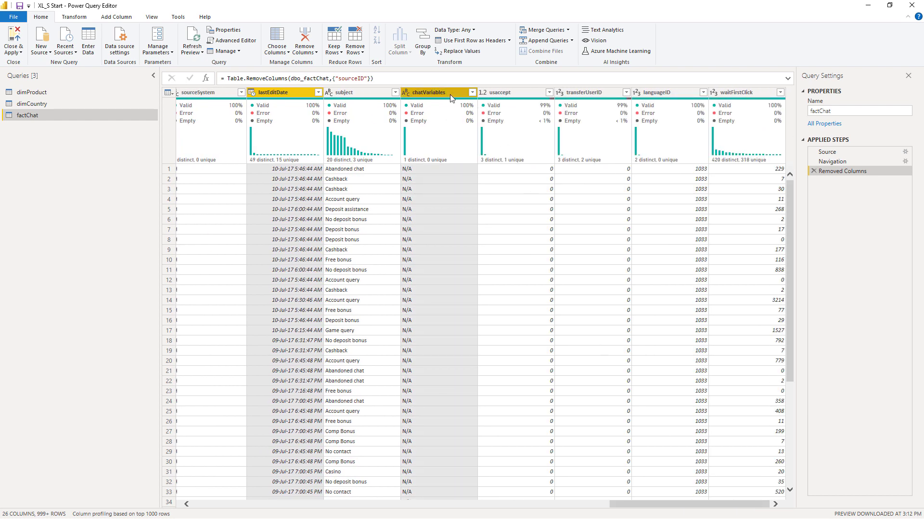
right_click(451, 95)
left_click(474, 111)
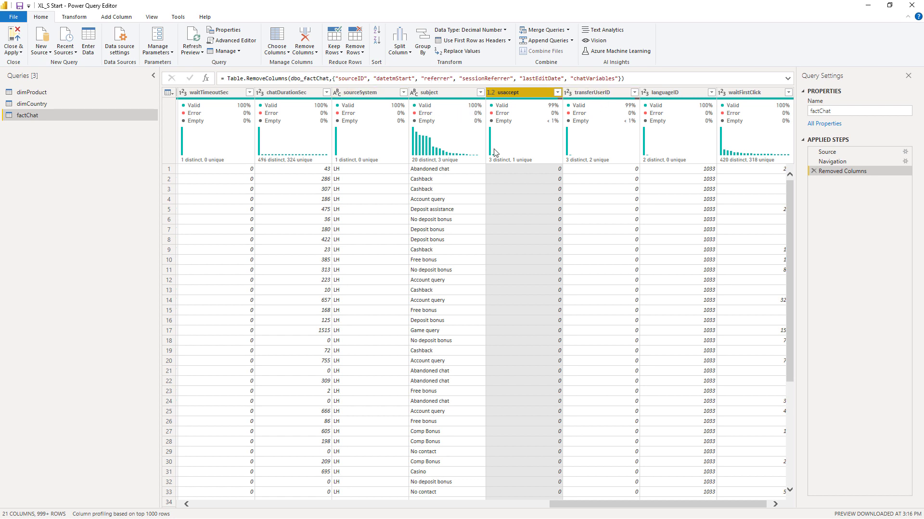
left_click(18, 41)
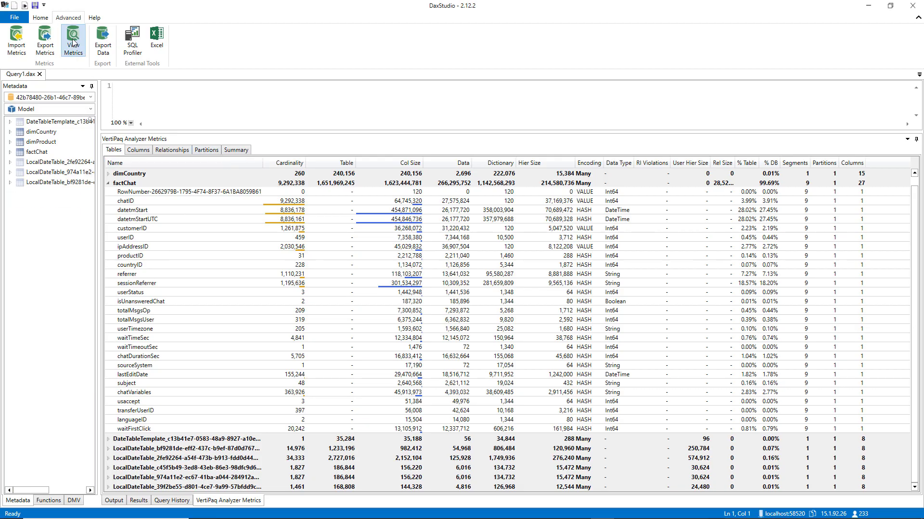
- In DAX Studio, refresh the VertiPaq metrics, check the model's summary and expand factChat to examine its remaining column sizes
left_click(72, 42)
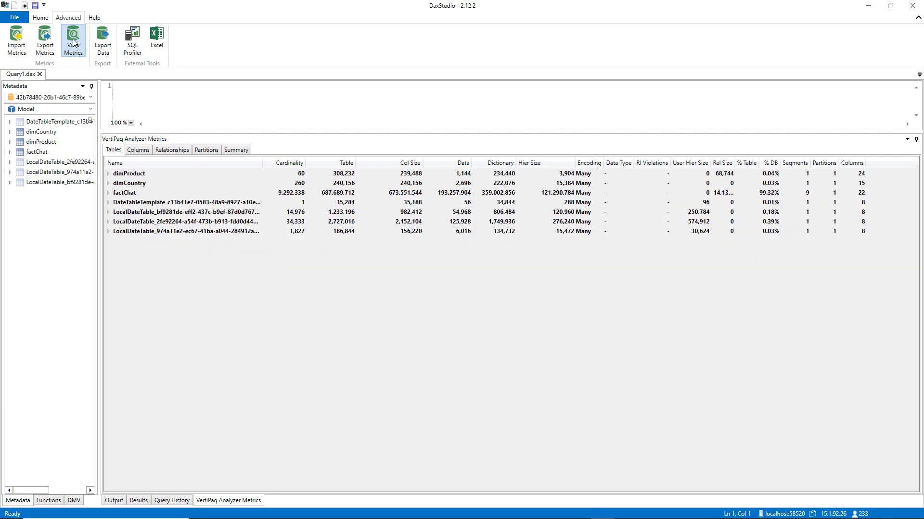
left_click(242, 152)
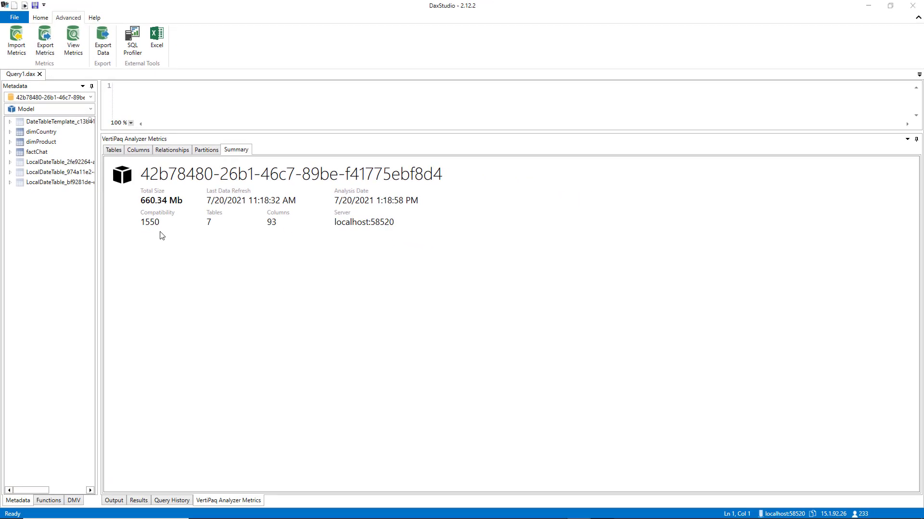
left_click(114, 150)
left_click(109, 193)
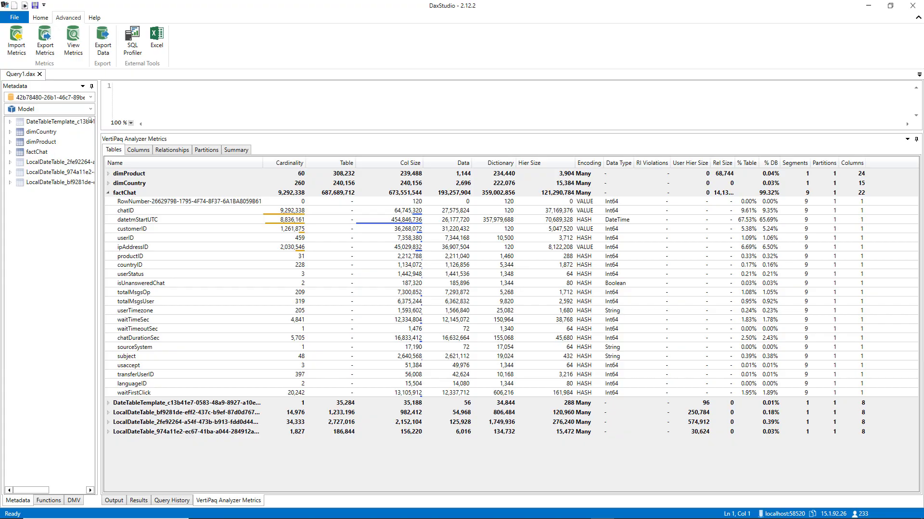
- Switch to SQL Server Management Studio, run the query splitting chatID by division and modulo of 1000, and compare its result columns
key("alt+Tab")
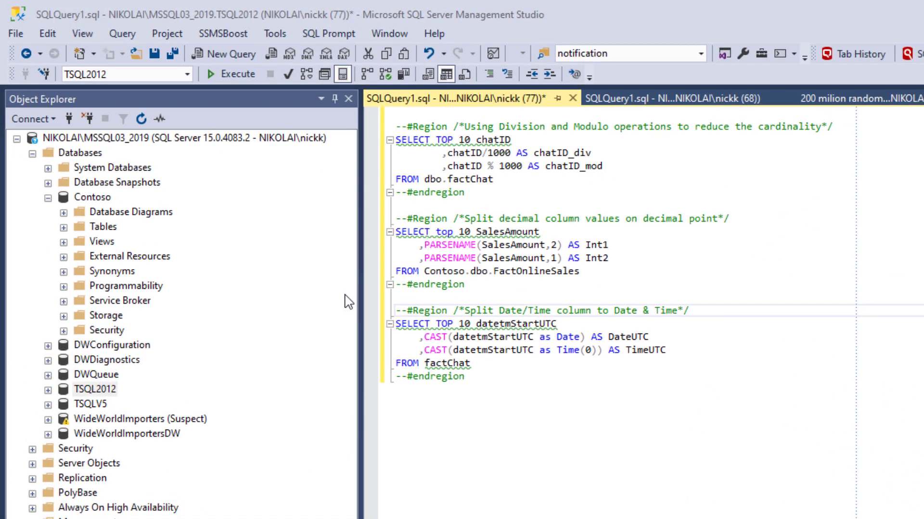
left_click_drag(494, 179, 395, 140)
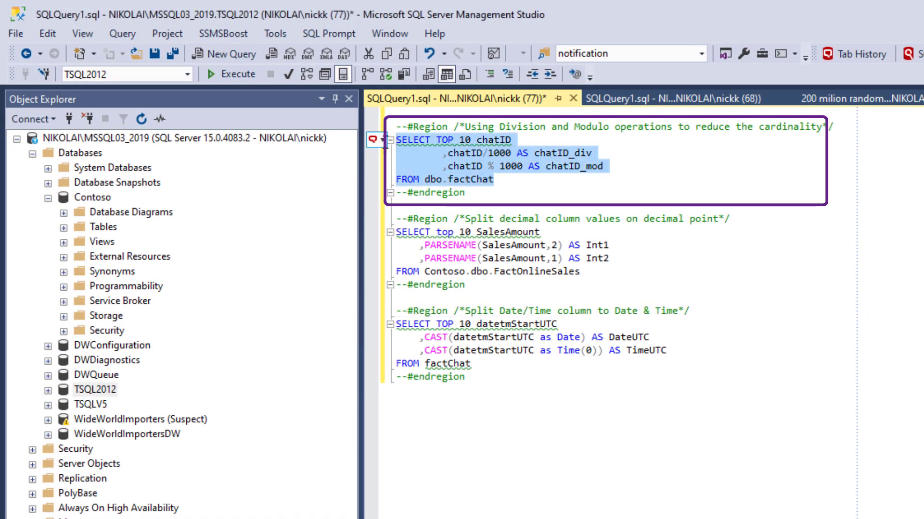
key("F5")
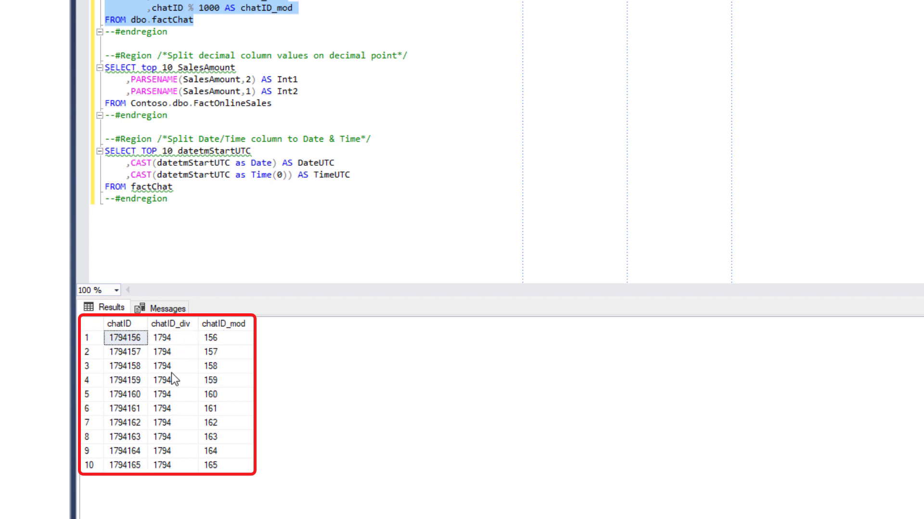
left_click(182, 469)
left_click_drag(139, 341, 136, 465)
left_click(172, 339)
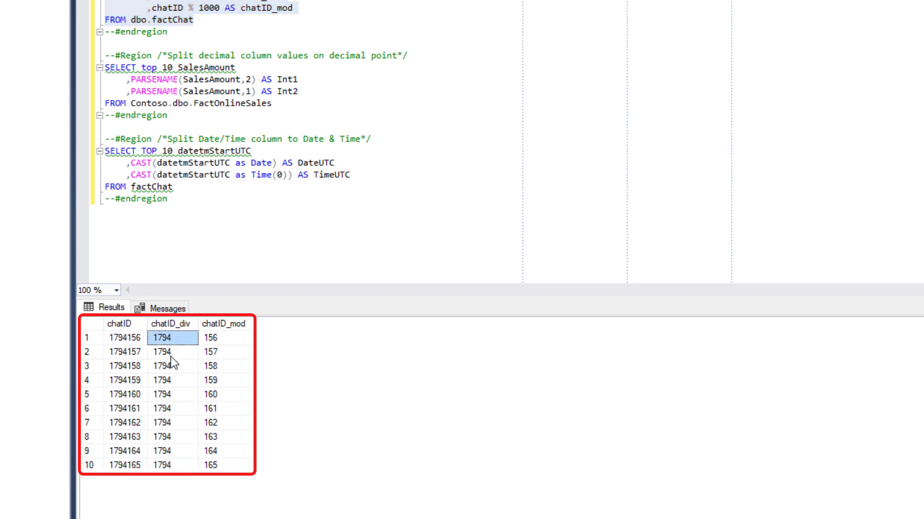
left_click_drag(172, 363, 173, 468)
left_click_drag(218, 340, 237, 468)
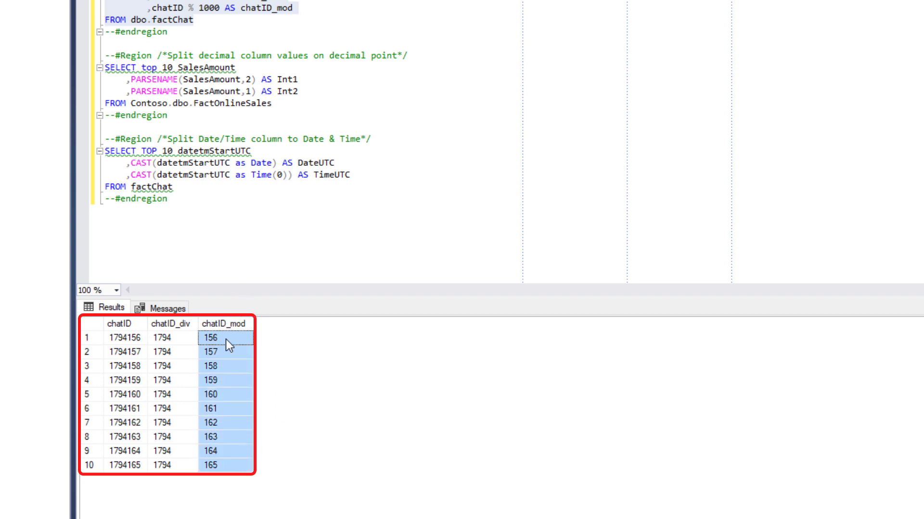
- Run only the query that splits SalesAmount on the decimal point into Int1 and Int2
left_click(219, 266)
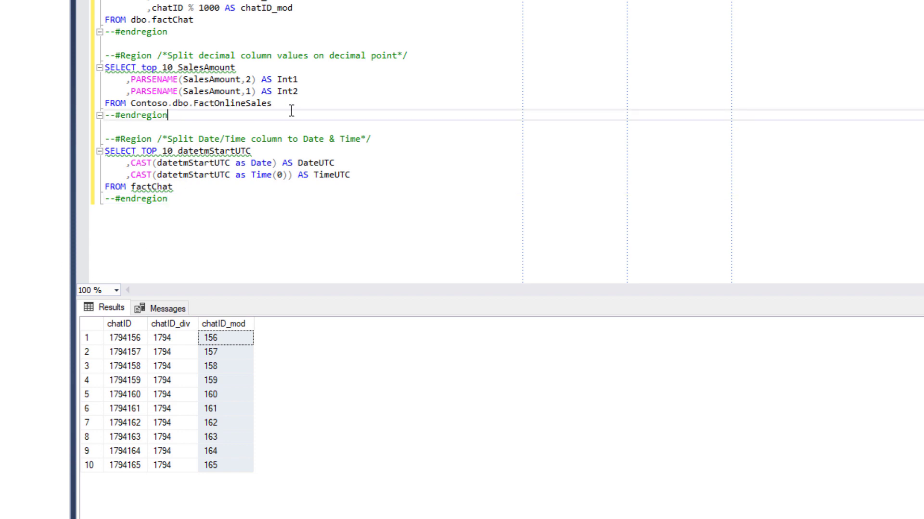
left_click_drag(289, 103, 43, 73)
key("F5")
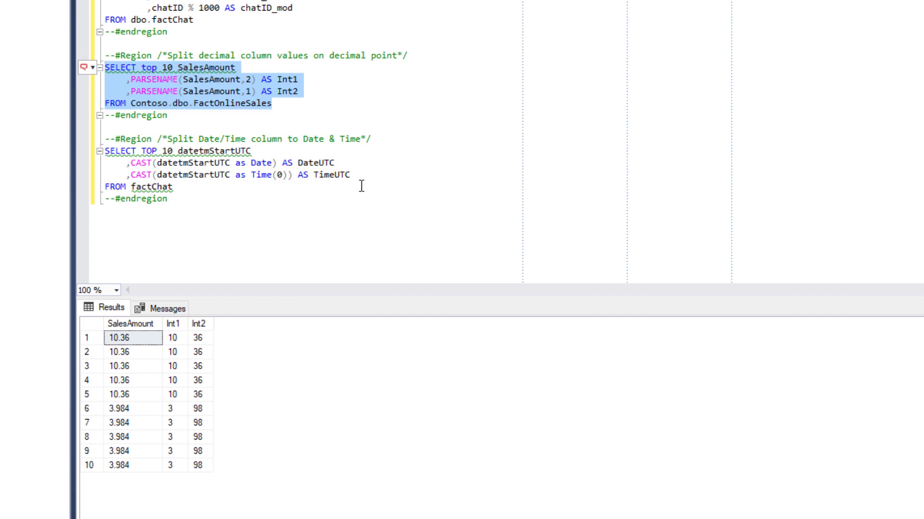
- Run only the query that splits datetmStartUTC into DateUTC and TimeUTC, and compare the values in its result columns
left_click(185, 187)
left_click_drag(185, 187, 104, 151)
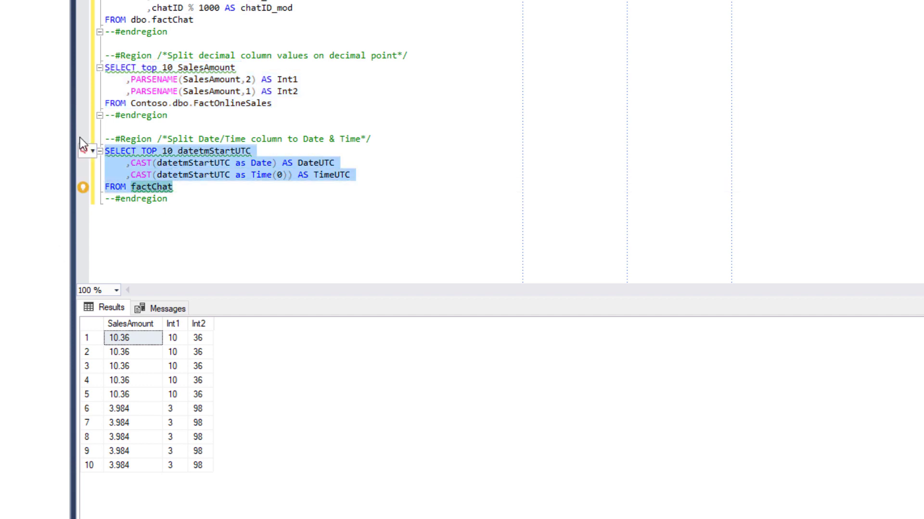
key("F5")
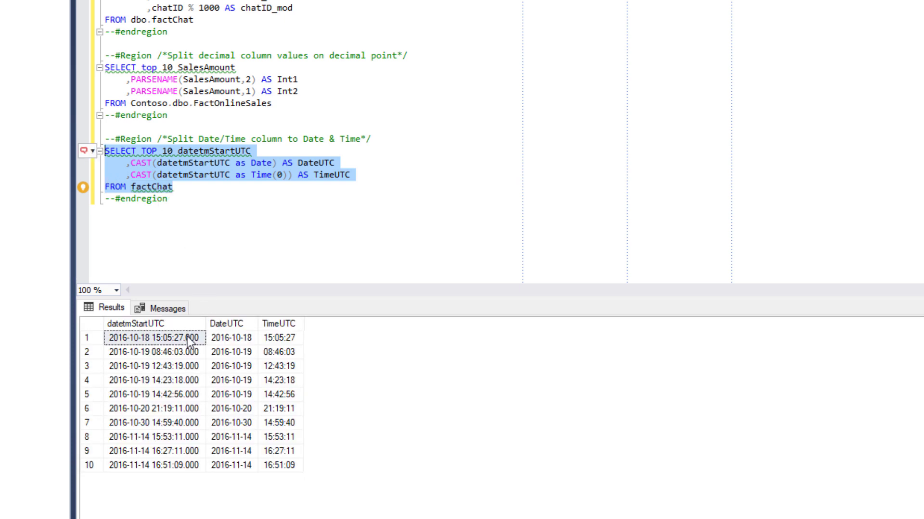
left_click_drag(191, 452, 171, 348)
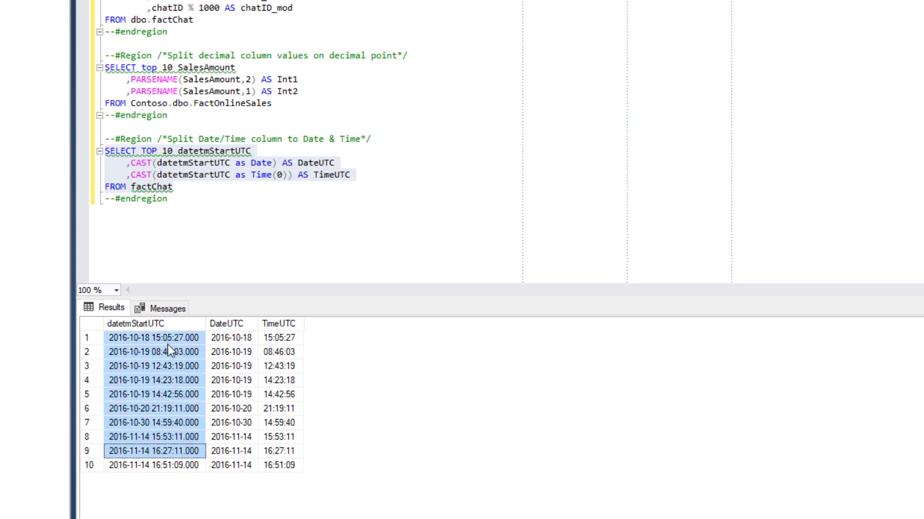
left_click(179, 465)
left_click_drag(224, 339, 236, 462)
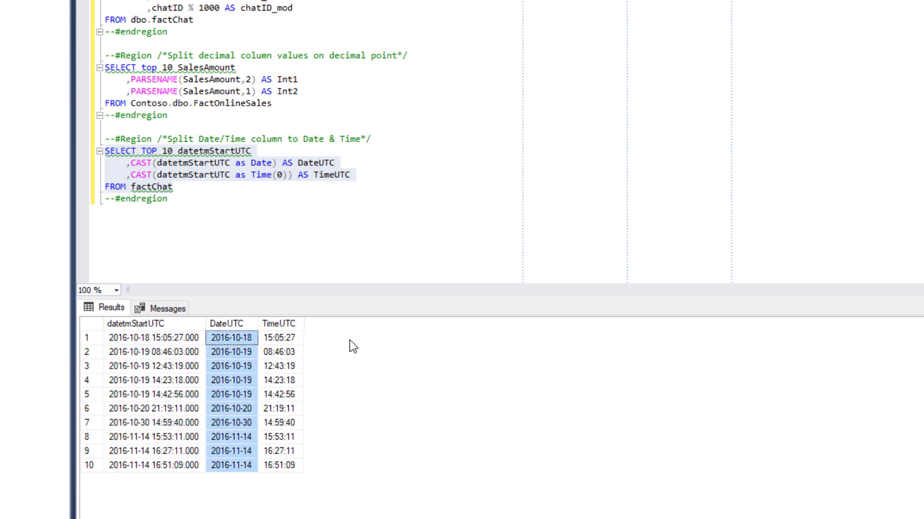
left_click_drag(294, 339, 292, 469)
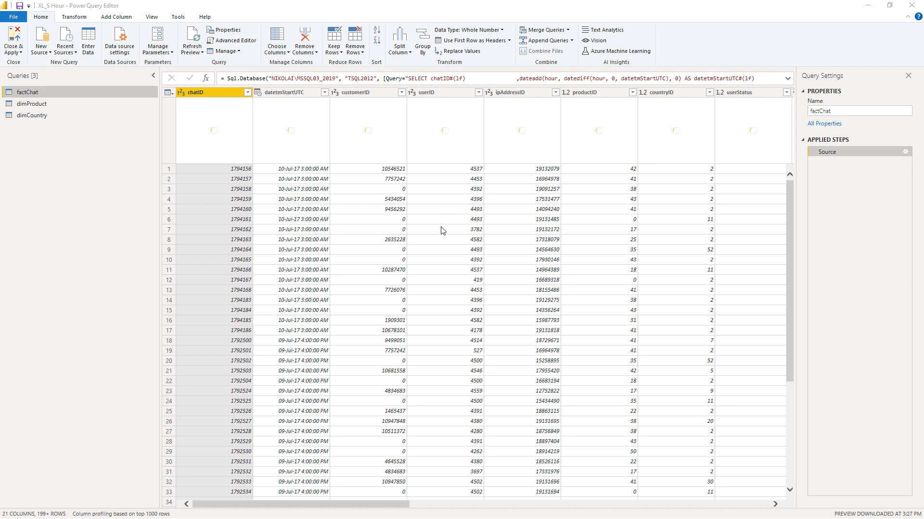
- In the XL_S Hour file's Power Query Editor, review the SQL statement of factChat's Source step and close its settings unchanged
scroll(428, 281, "down", 5)
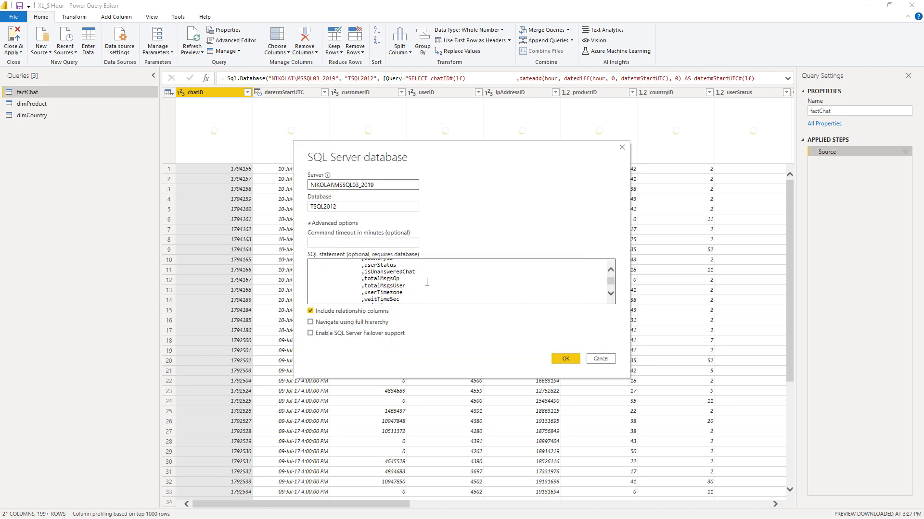
scroll(428, 281, "up", 5)
left_click(608, 360)
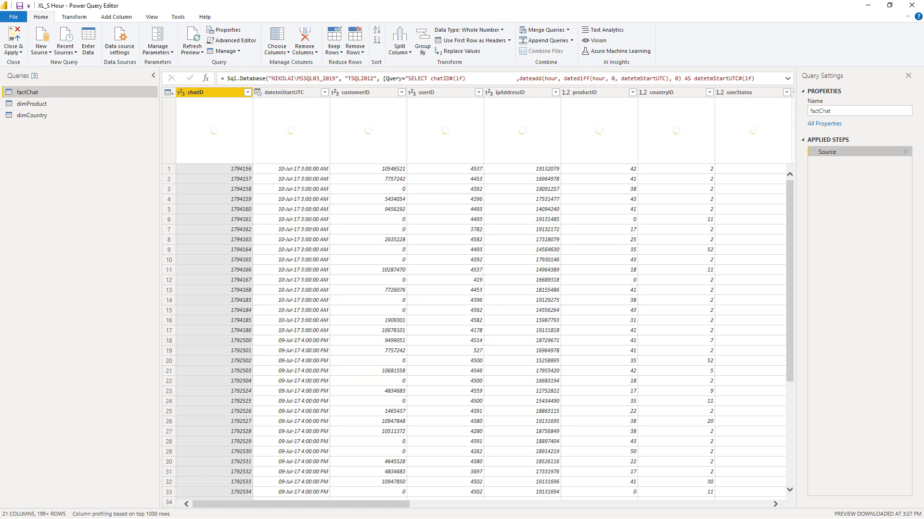
- Switch to SQL Server Management Studio, run the query rounding datetmStartUTC to its starting hour, and compare original and rounded values
key("alt+Tab")
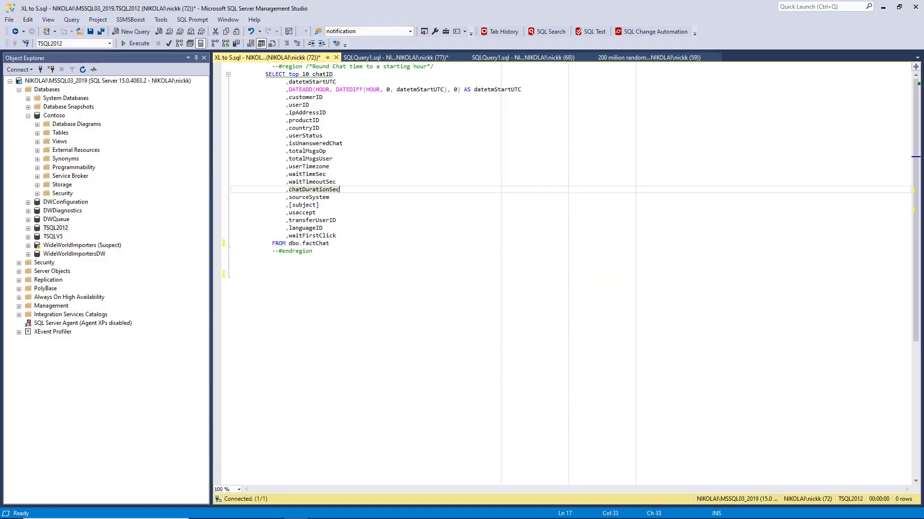
left_click(299, 274)
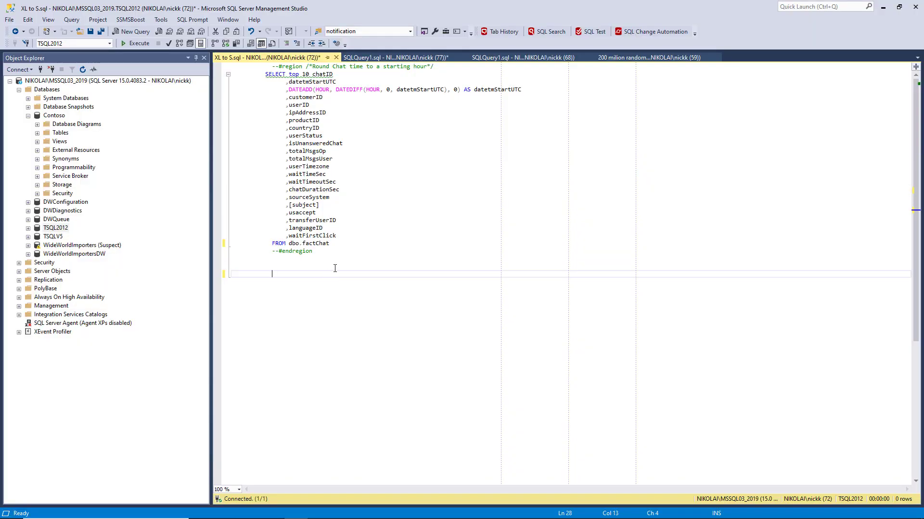
key("F5")
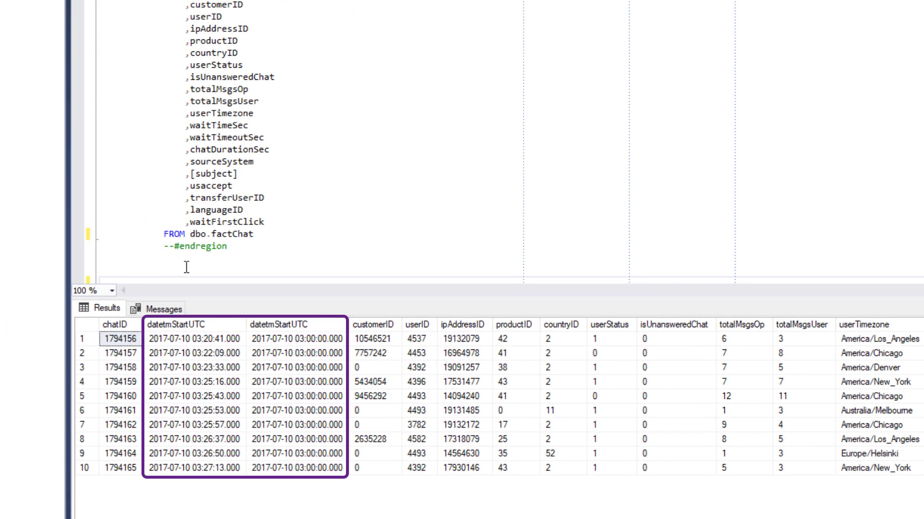
left_click(231, 339)
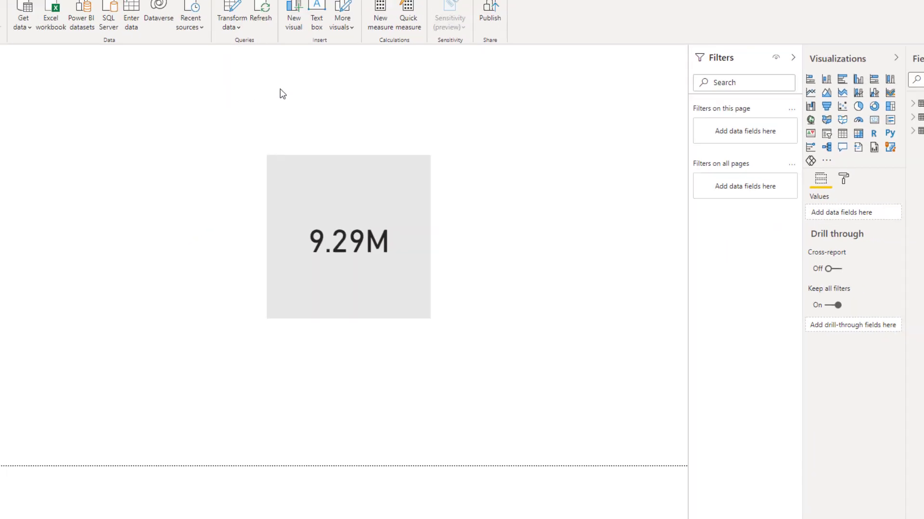
- Launch DAX Studio from the XL_S Hour report in Power BI Desktop, enlarge the output pane and load the model's VertiPaq metrics
left_click(228, 24)
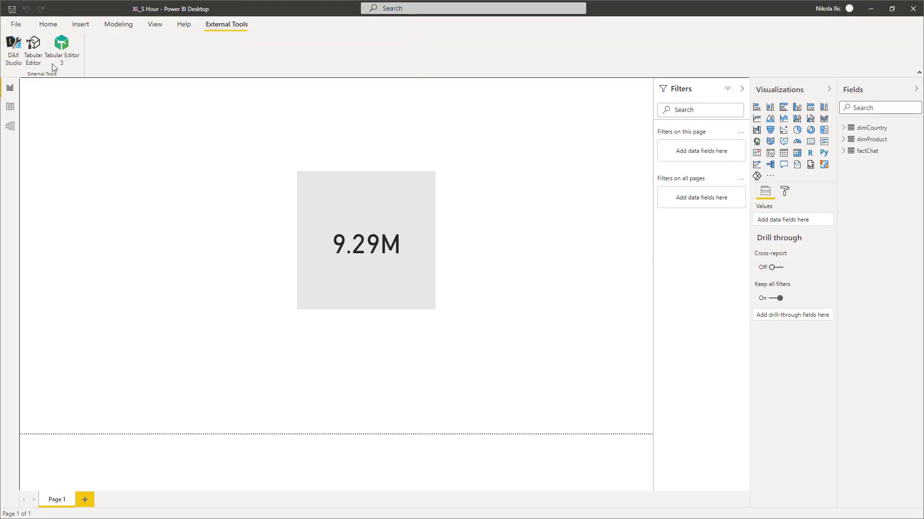
left_click(8, 50)
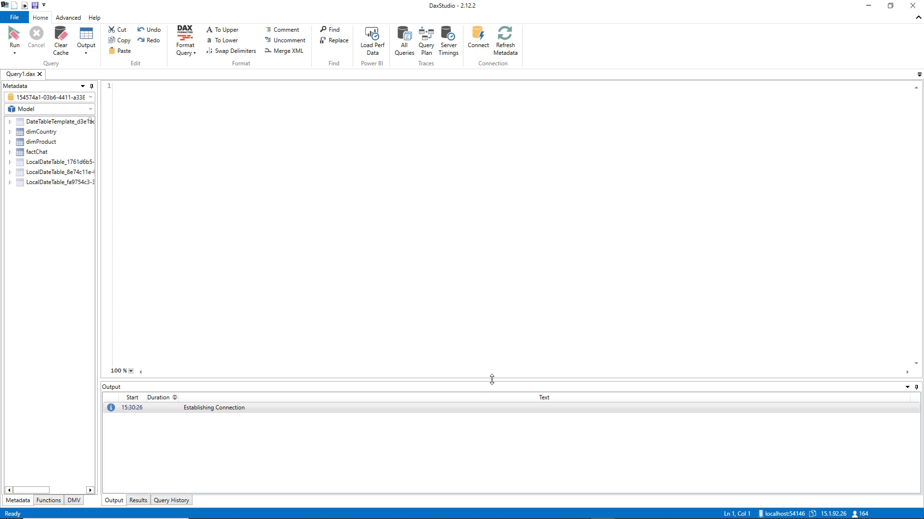
left_click_drag(492, 380, 479, 304)
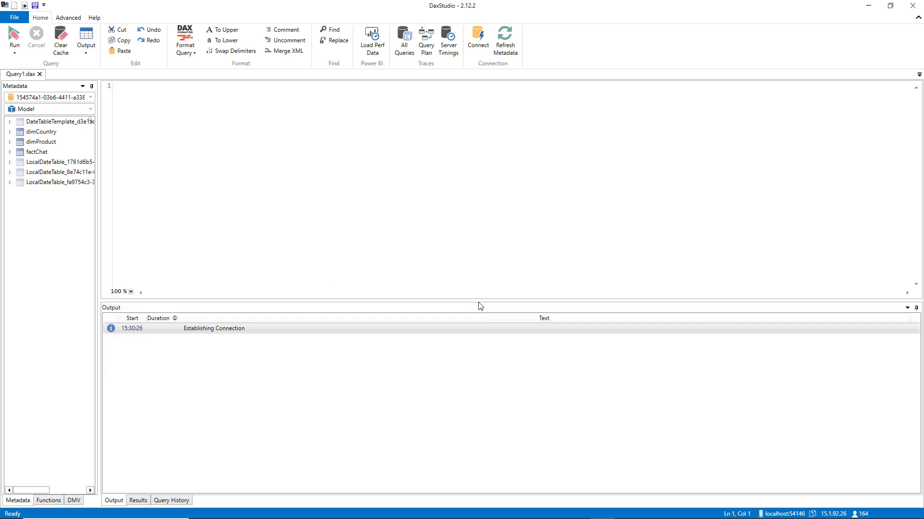
left_click(68, 18)
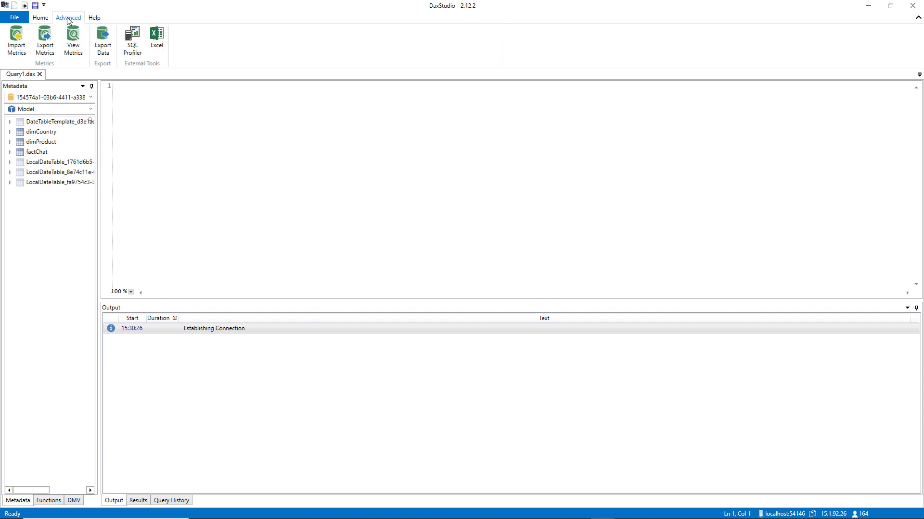
left_click(73, 38)
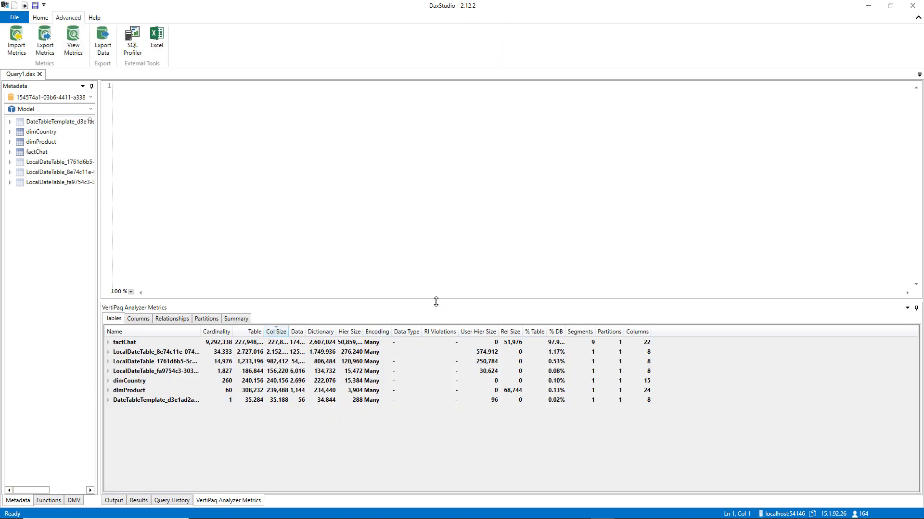
- Enlarge the VertiPaq metrics pane, check the model's total size in the summary, and expand factChat to examine its column metrics
left_click_drag(436, 301, 436, 214)
left_click(236, 232)
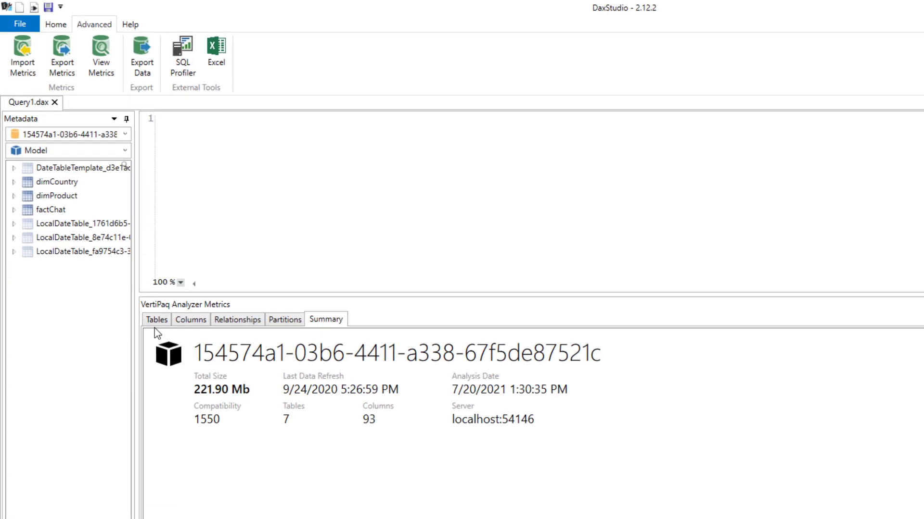
left_click(172, 352)
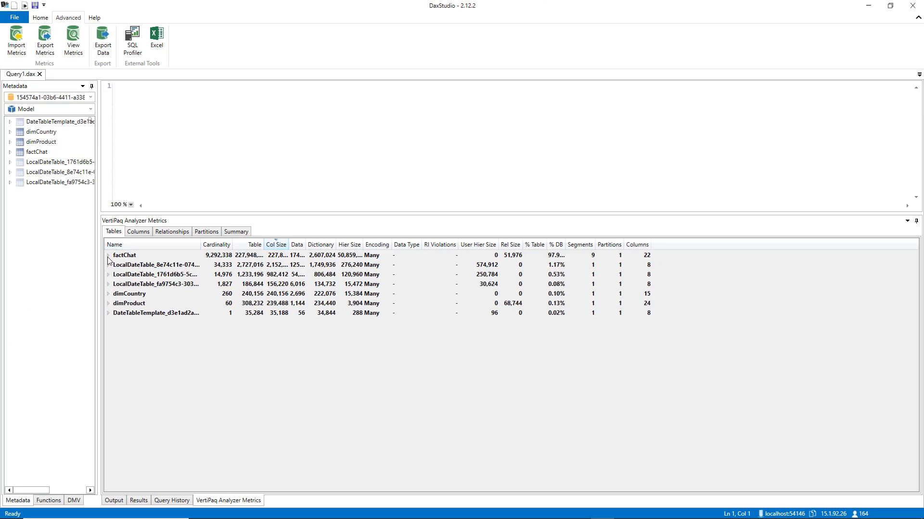
left_click(108, 255)
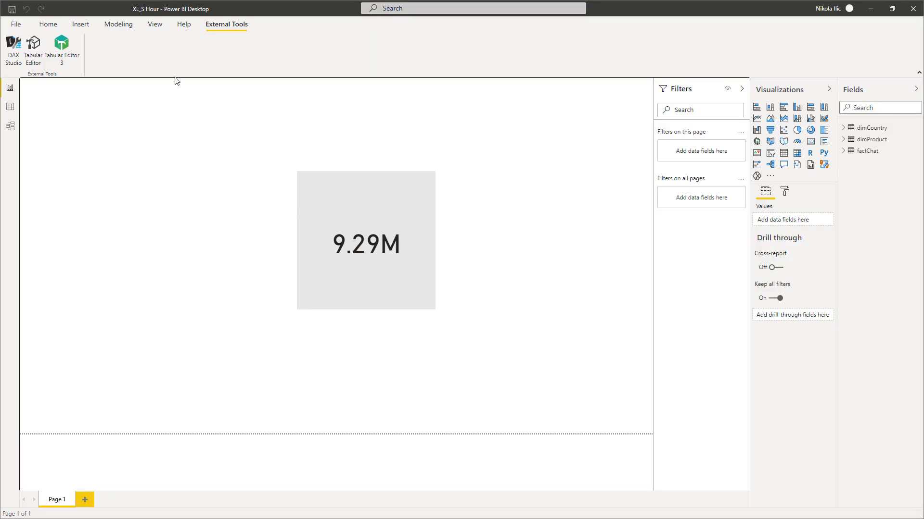
- Switch to the XL_S Hour report in Power BI Desktop, remove the chatID column from the factChat query, and apply the change
left_click(48, 25)
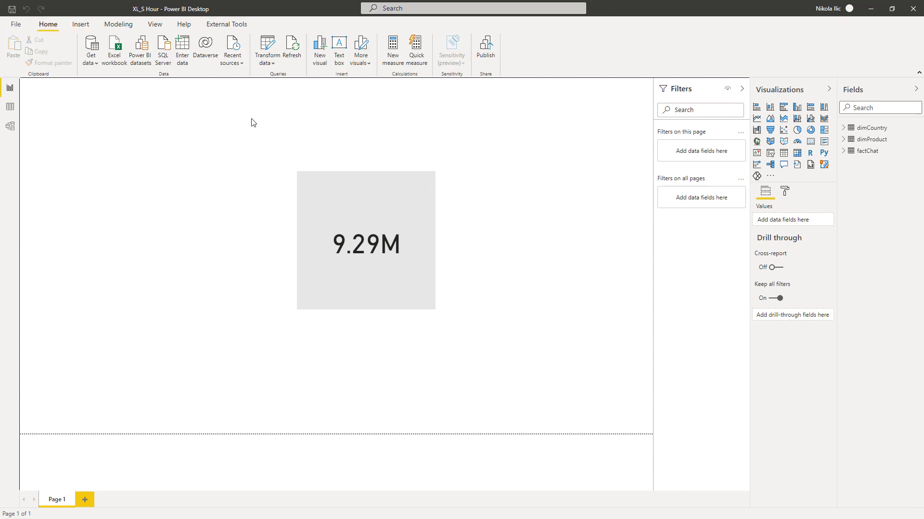
left_click(267, 46)
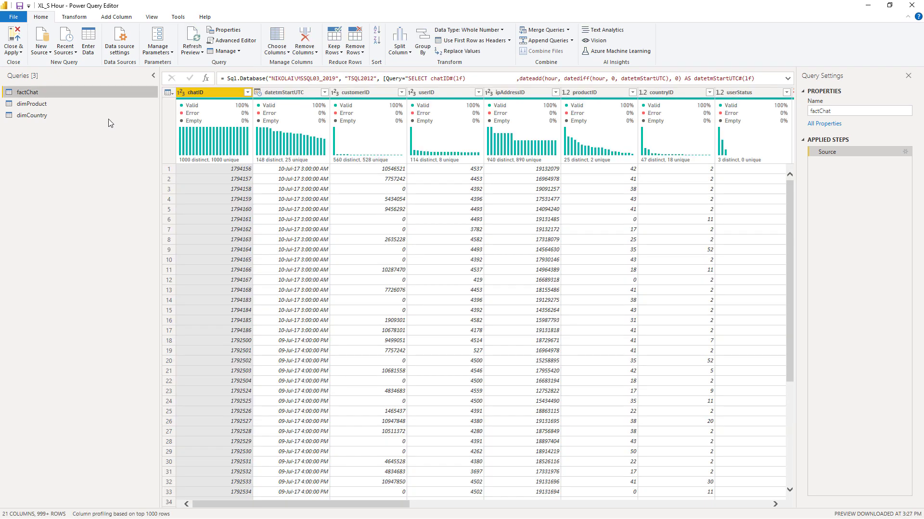
left_click(214, 93)
right_click(214, 91)
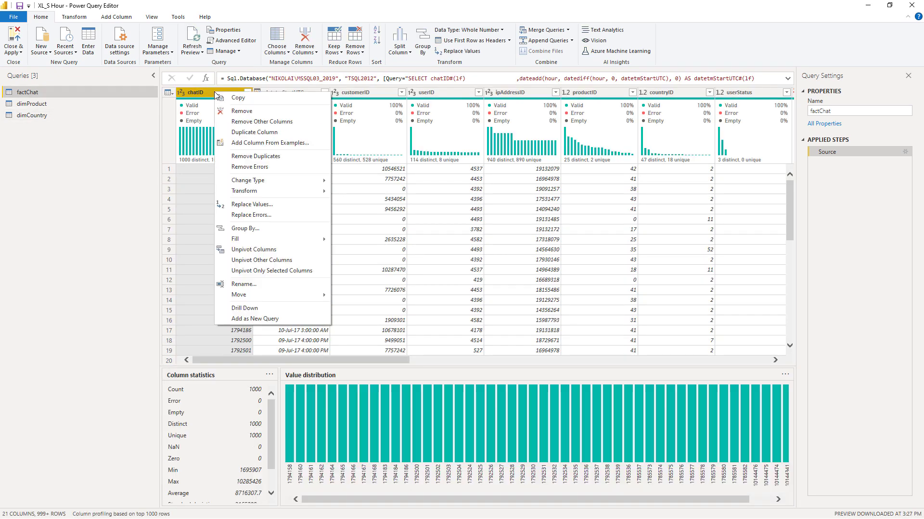
left_click(241, 108)
left_click(14, 39)
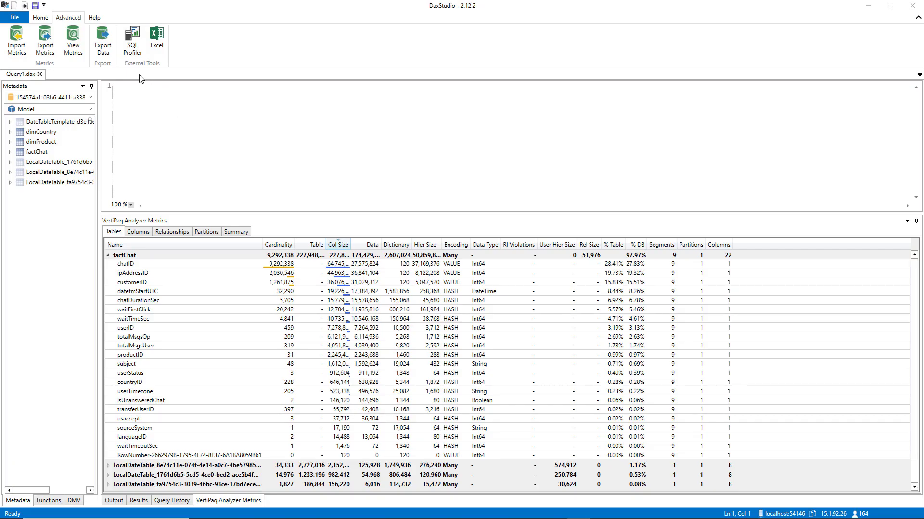
- In DAX Studio, reload the VertiPaq metrics, check the model's total size in the summary, and widen the metadata pane
left_click(73, 40)
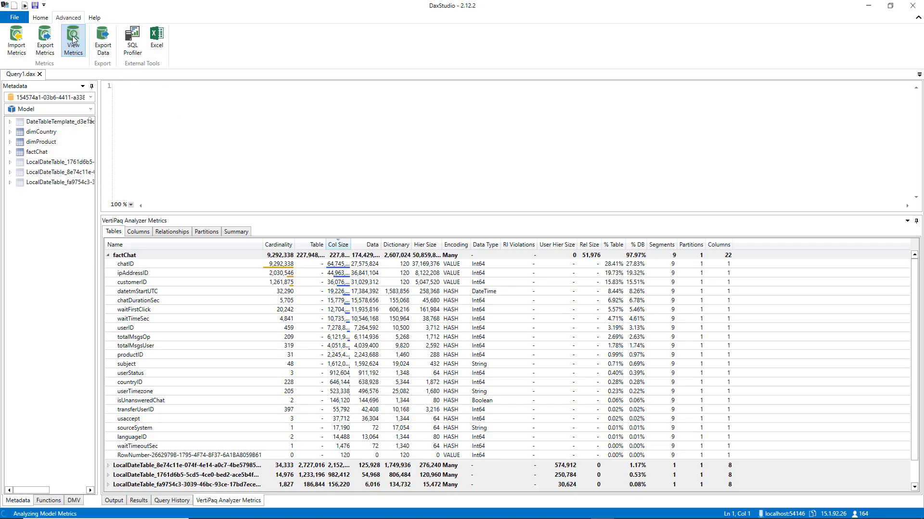
left_click(237, 231)
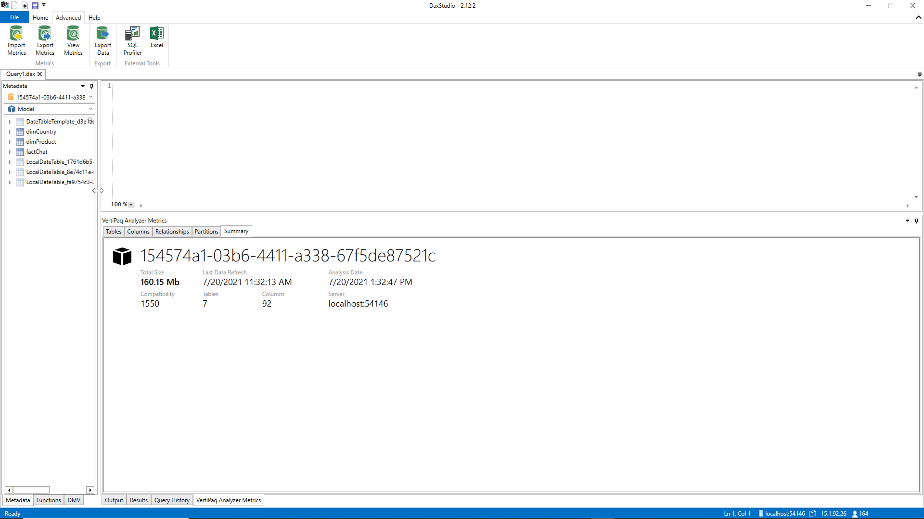
left_click_drag(97, 190, 180, 193)
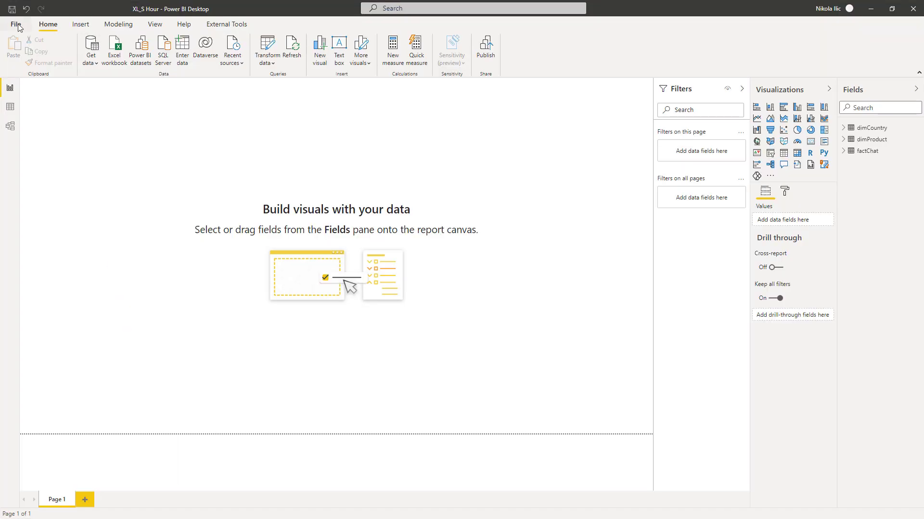
- In Power BI Desktop, turn off Auto date/time in the current file's data load options and confirm
left_click(16, 24)
left_click(28, 175)
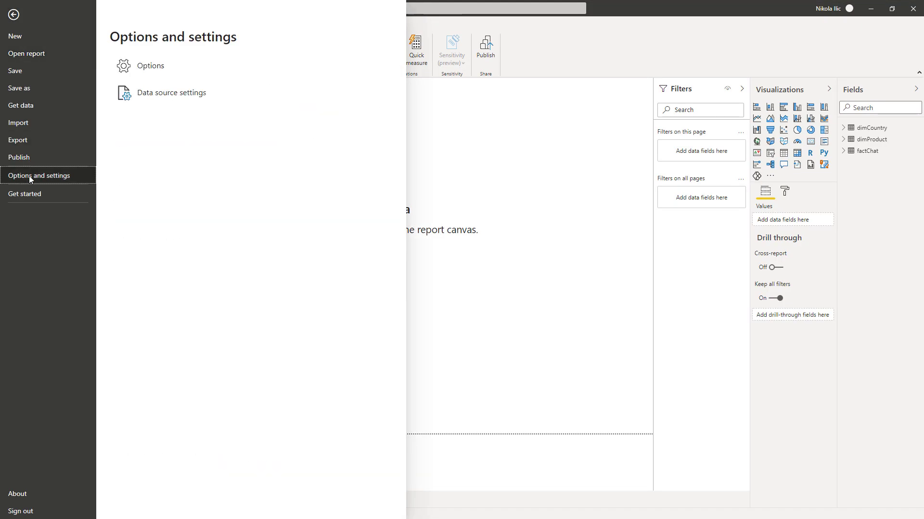
left_click(160, 76)
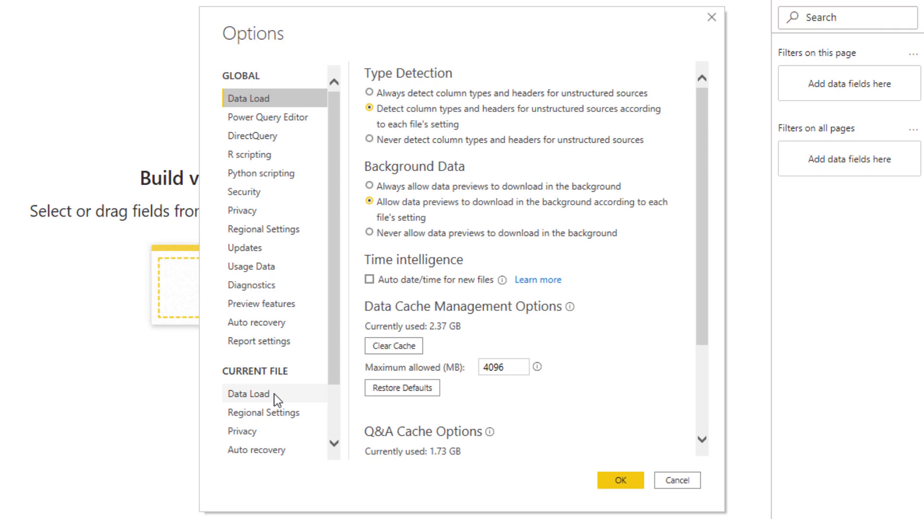
left_click(347, 342)
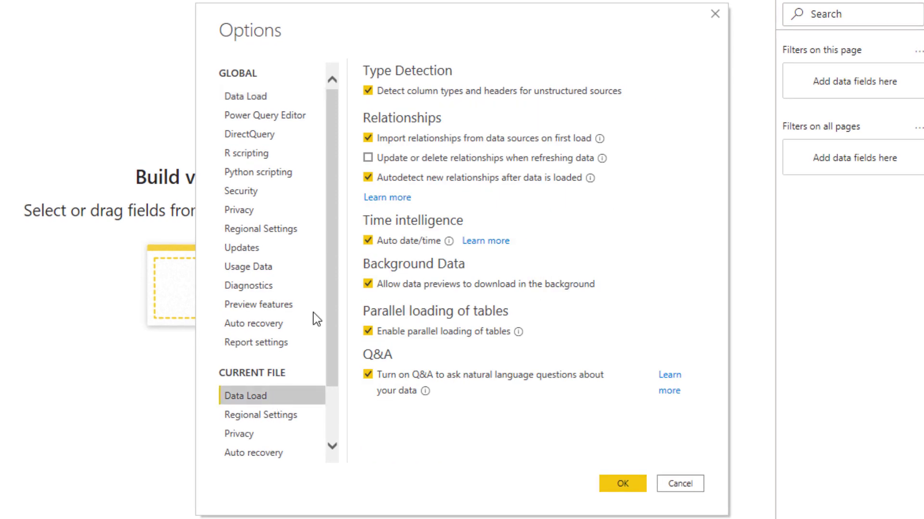
left_click(368, 241)
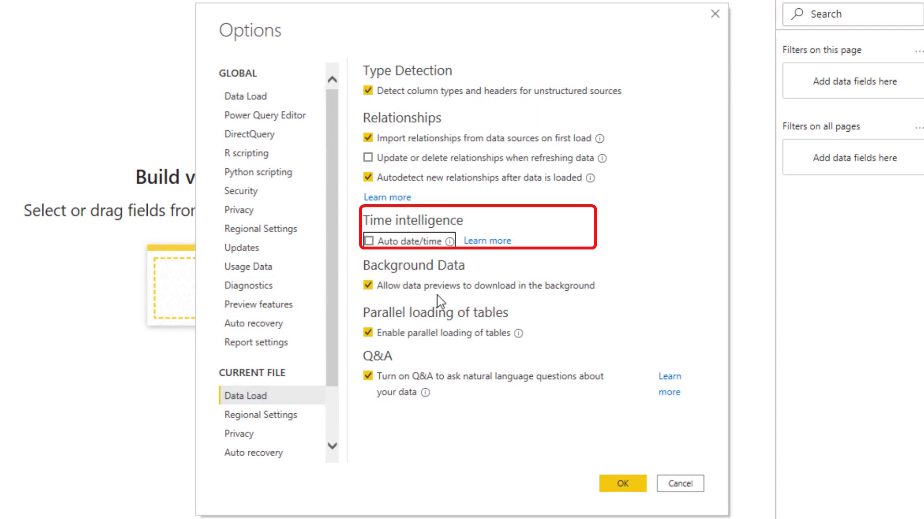
left_click(625, 483)
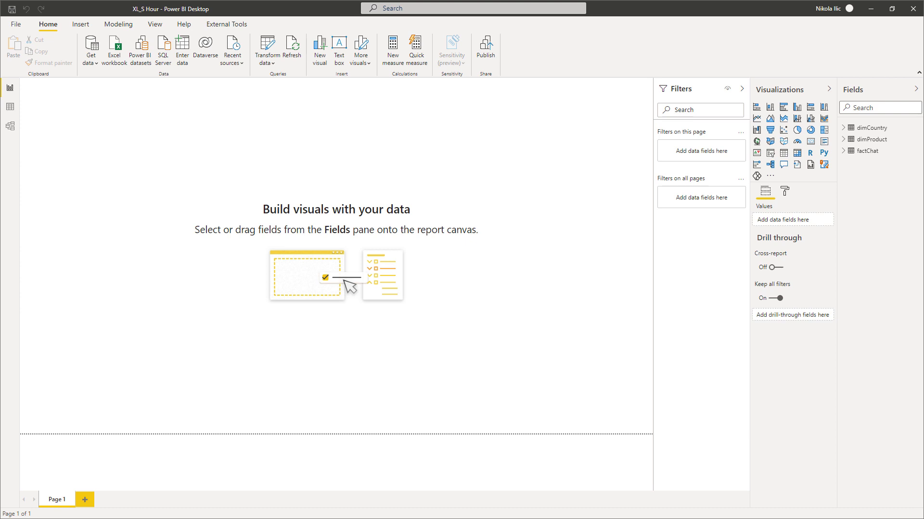
- Switch back to DAX Studio and reload the VertiPaq metrics to check the model's total size, tables and columns
key("alt+Tab")
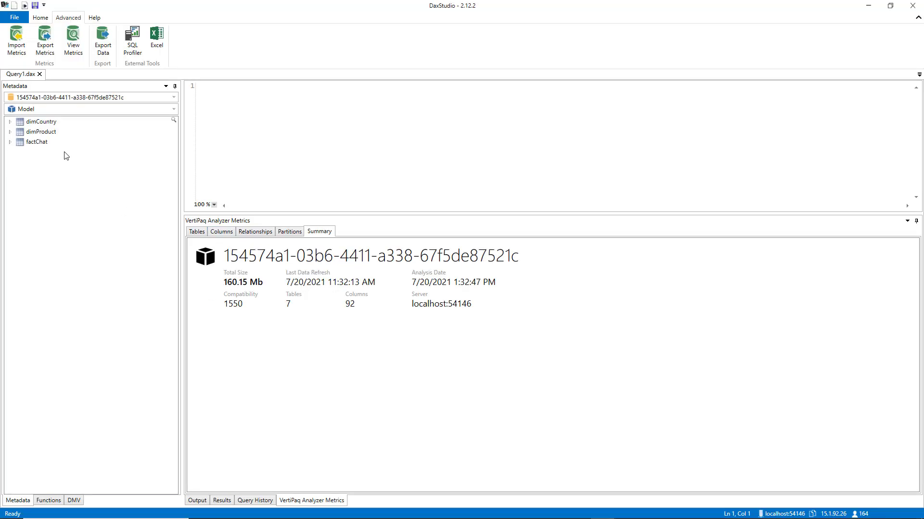
left_click(68, 57)
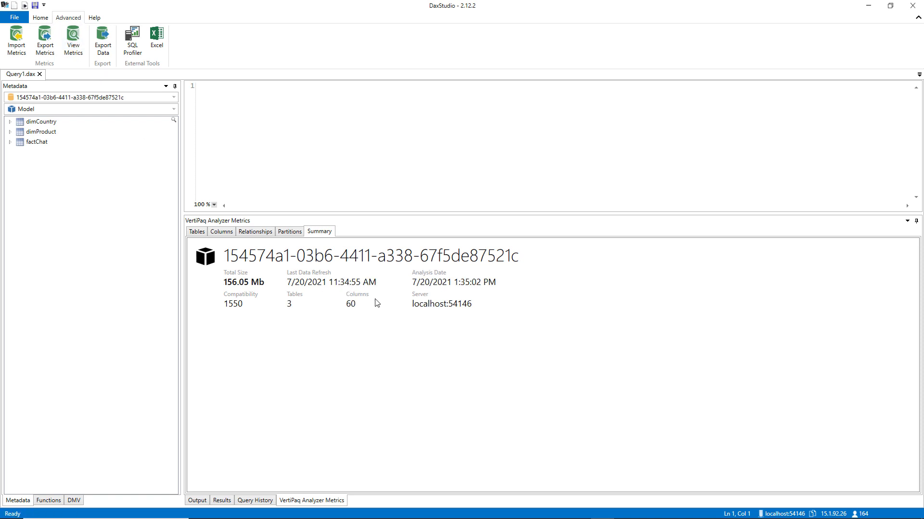